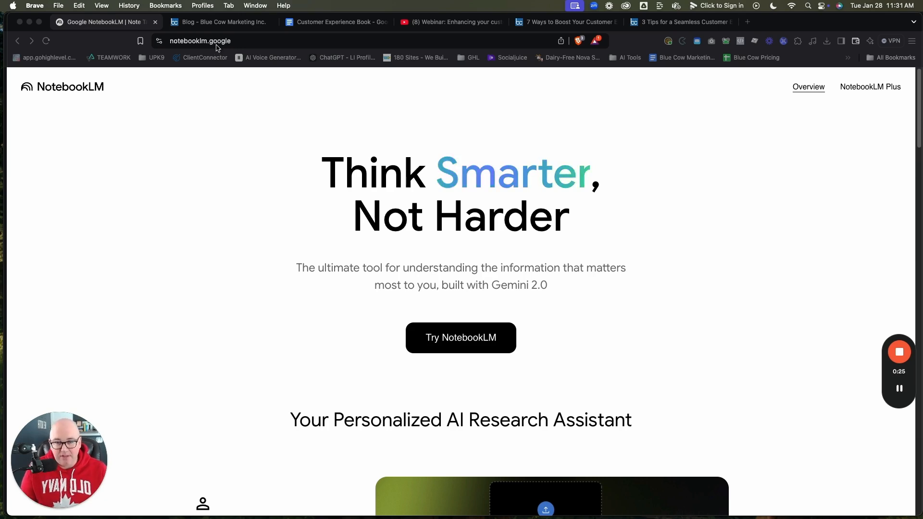
- Open NotebookLM, create a new notebook and start adding a source from Google Docs
{"action": "left_click", "coordinate": [512, 330]}
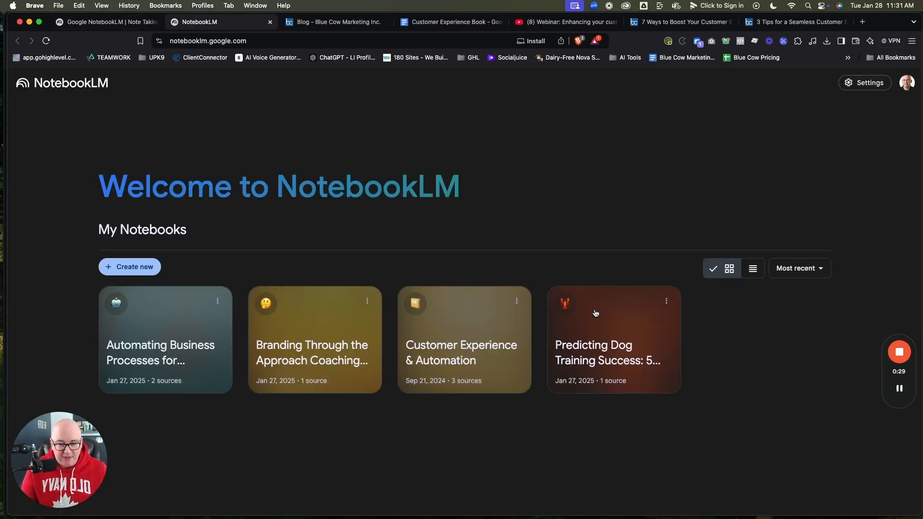
{"action": "left_click", "coordinate": [139, 271]}
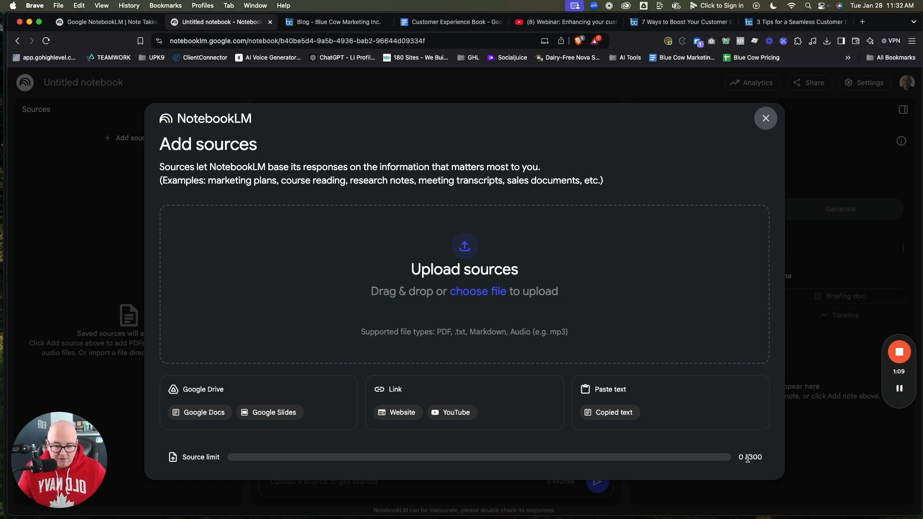
{"action": "left_click", "coordinate": [201, 412]}
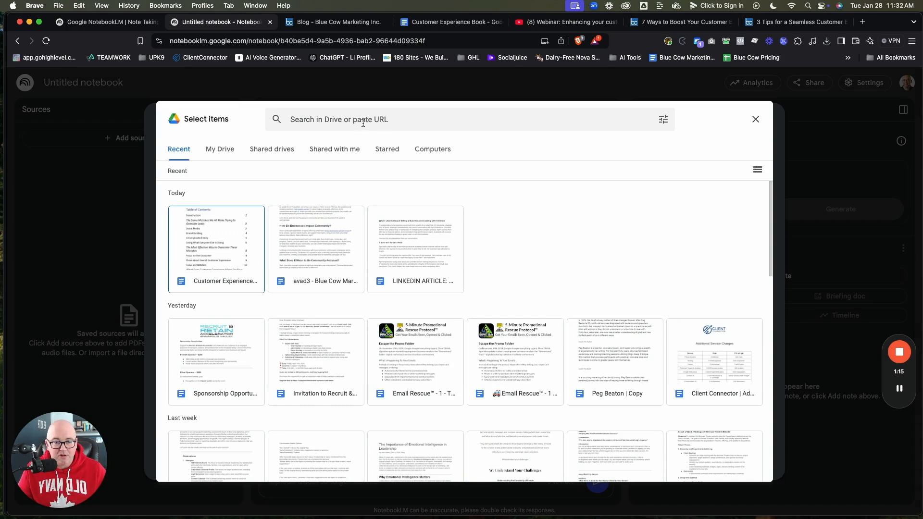
- Set the Customer Experience Book document's general access to Anyone with the link and copy its sharing link
{"action": "left_click", "coordinate": [448, 23]}
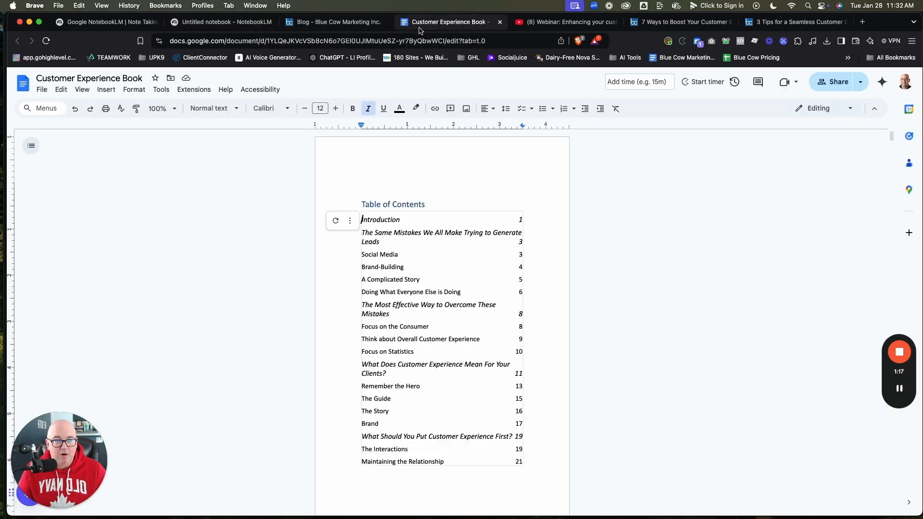
{"action": "left_click", "coordinate": [276, 43]}
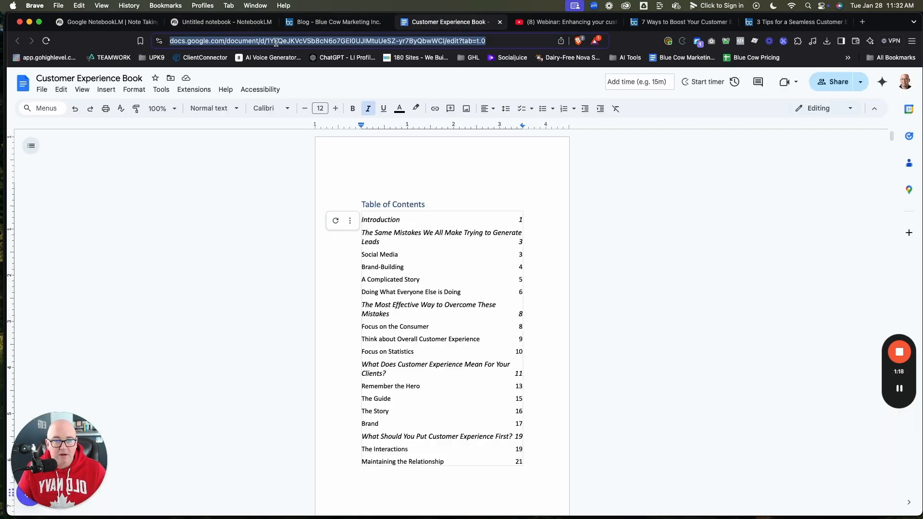
{"action": "left_click", "coordinate": [832, 82]}
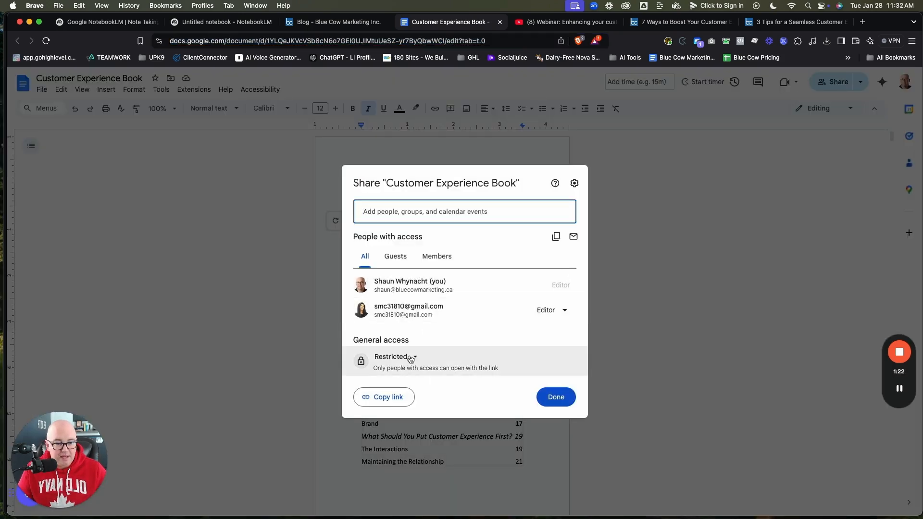
{"action": "left_click", "coordinate": [393, 357]}
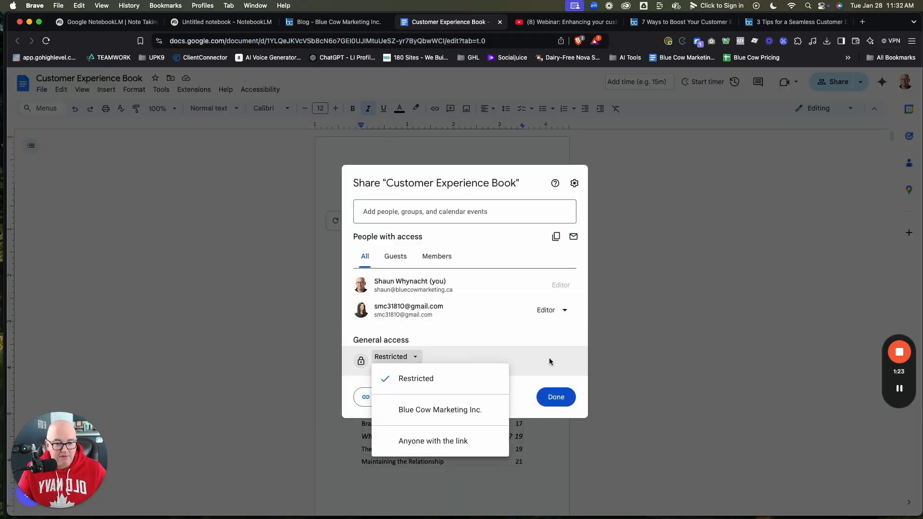
{"action": "left_click", "coordinate": [440, 441]}
{"action": "left_click", "coordinate": [385, 396]}
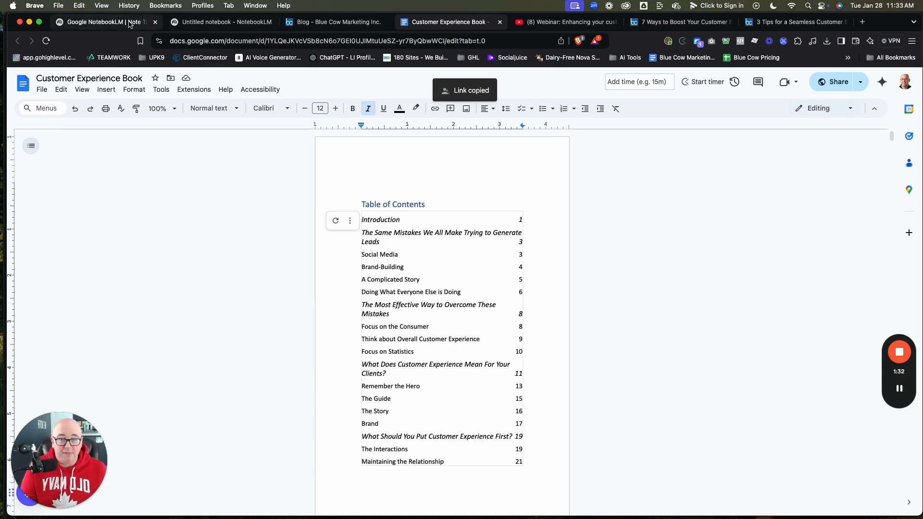
- Find the Customer Experience Book in the Drive picker using the copied link and insert it as a notebook source
{"action": "left_click", "coordinate": [219, 22]}
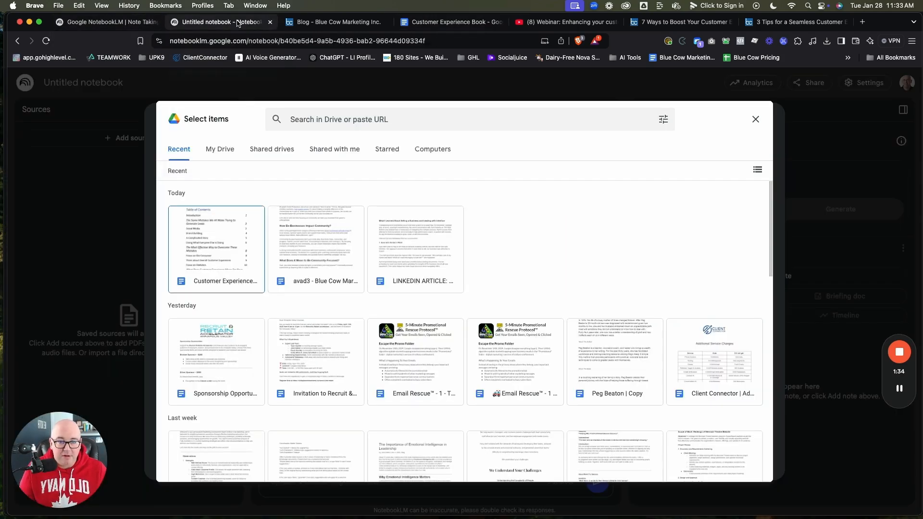
{"action": "left_click", "coordinate": [373, 122]}
{"action": "key", "text": "super+v"}
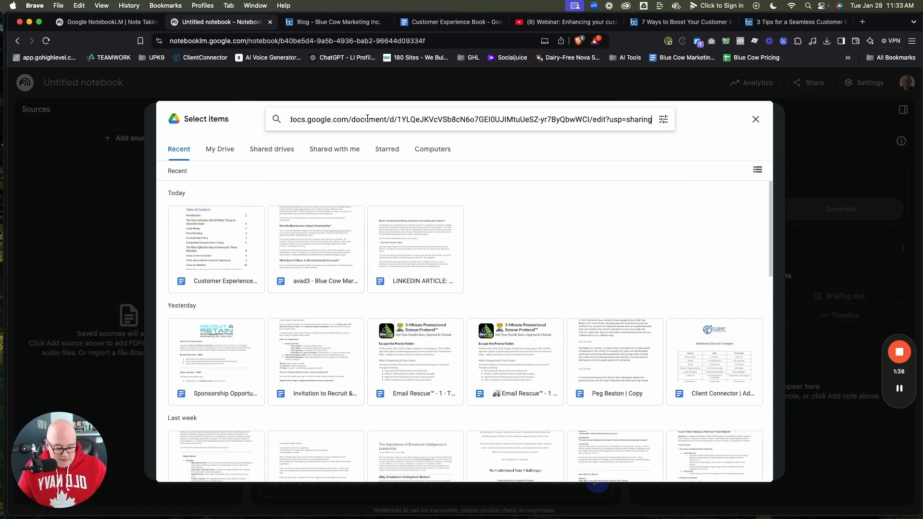
{"action": "key", "text": "Return"}
{"action": "left_click", "coordinate": [207, 184]}
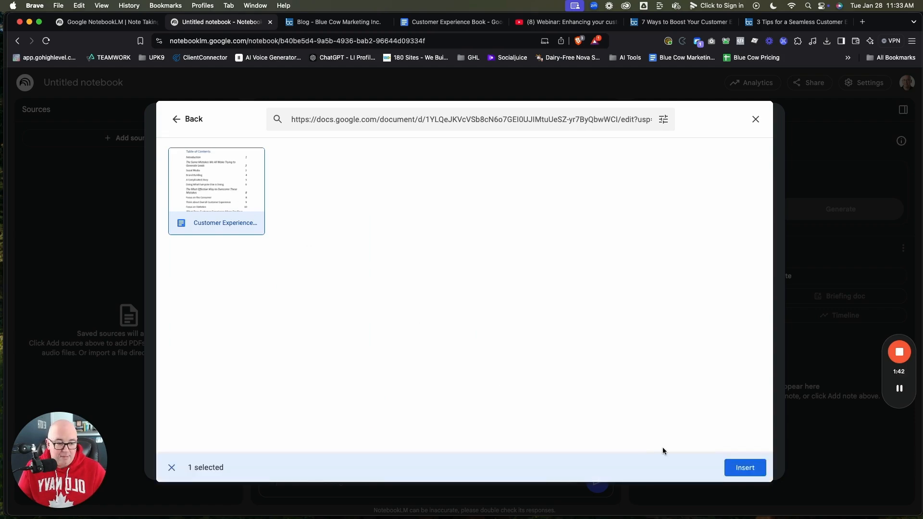
{"action": "left_click", "coordinate": [745, 468]}
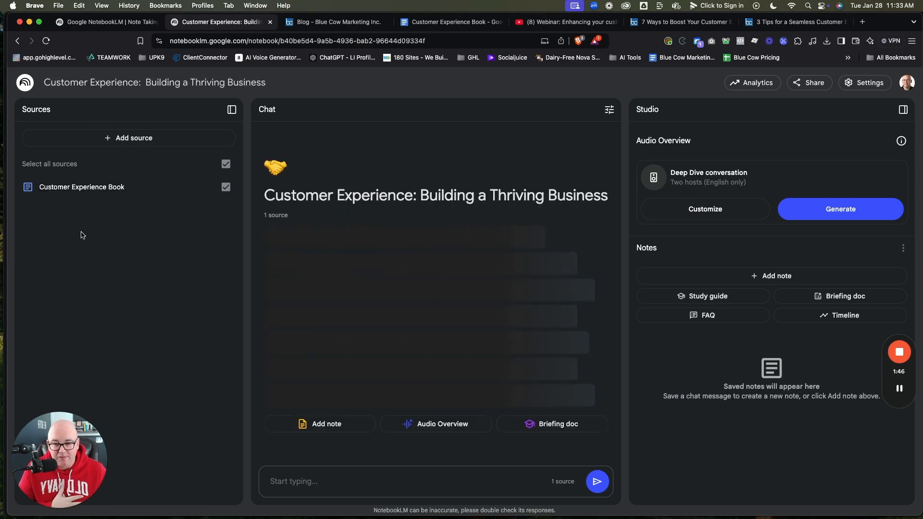
- Look over the Blue Cow Marketing blog page and close it
{"action": "left_click", "coordinate": [309, 23]}
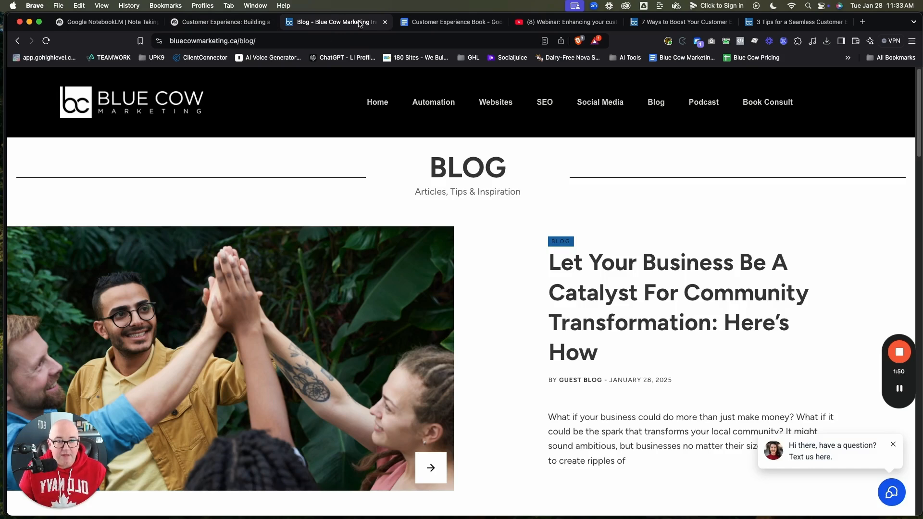
{"action": "scroll", "coordinate": [380, 98], "scroll_direction": "down", "scroll_amount": 1}
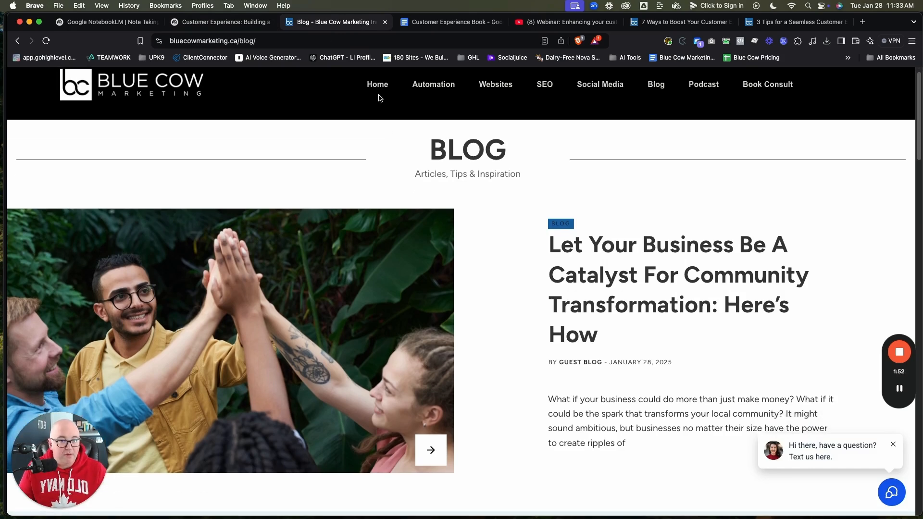
{"action": "left_click", "coordinate": [386, 22]}
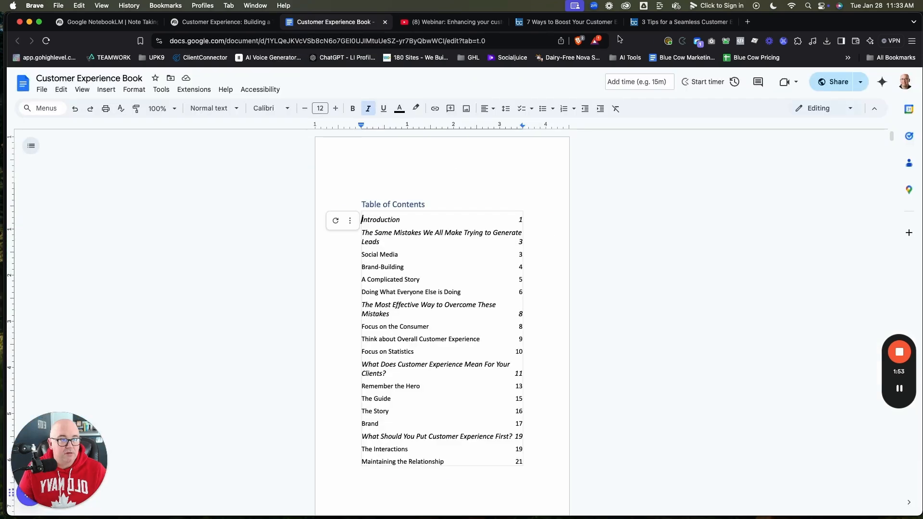
- Try to add the "7 Ways To Boost Your Customer Experience" blog article as a website source using its URL
{"action": "left_click", "coordinate": [567, 26]}
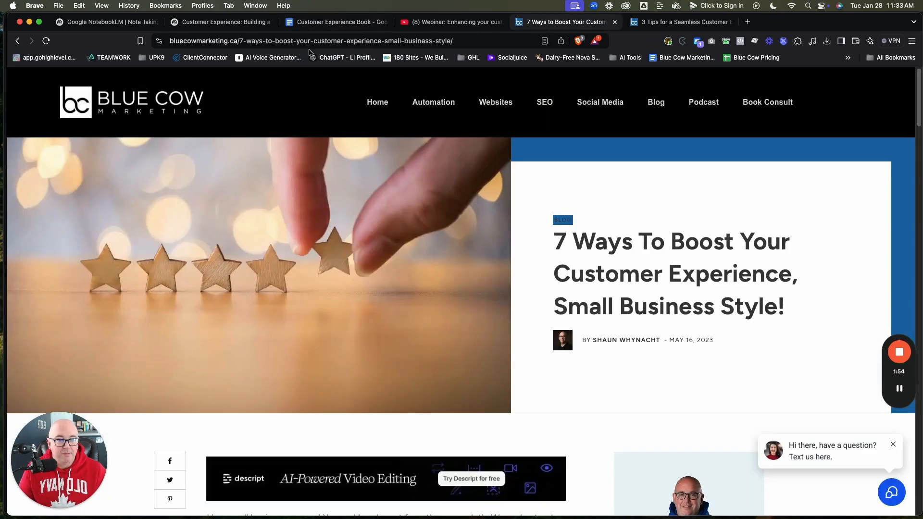
{"action": "left_click", "coordinate": [225, 22]}
{"action": "left_click", "coordinate": [191, 143]}
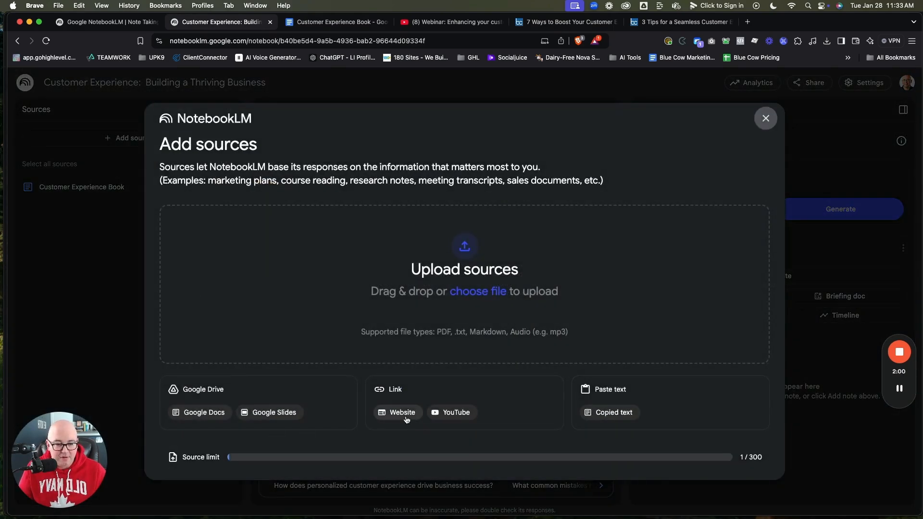
{"action": "left_click", "coordinate": [403, 413]}
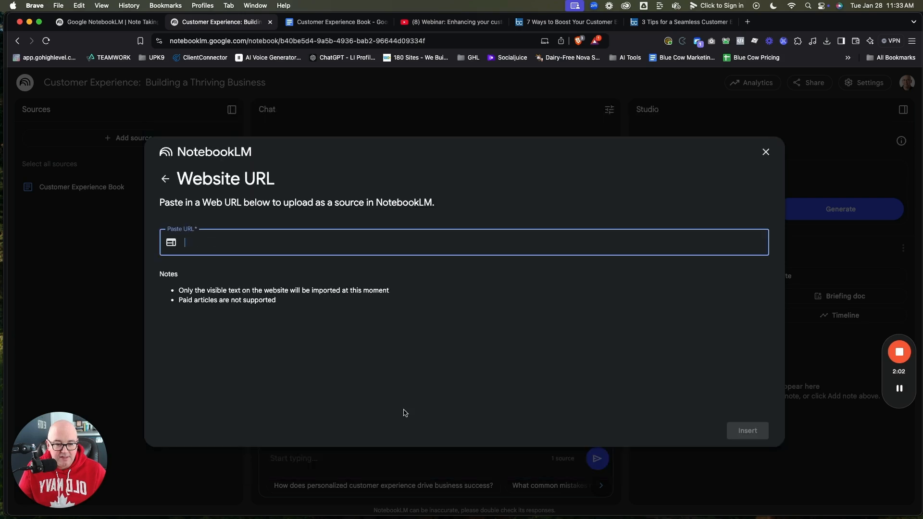
{"action": "type", "text": "https://www.bluecowmarketing.ca/7-ways-to-boost-your-customer-experience-small-business-style/"}
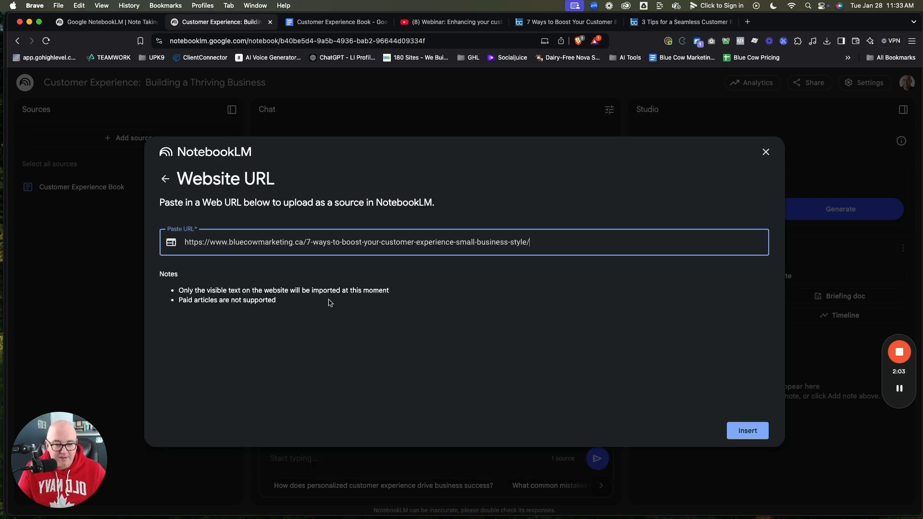
{"action": "left_click", "coordinate": [746, 431]}
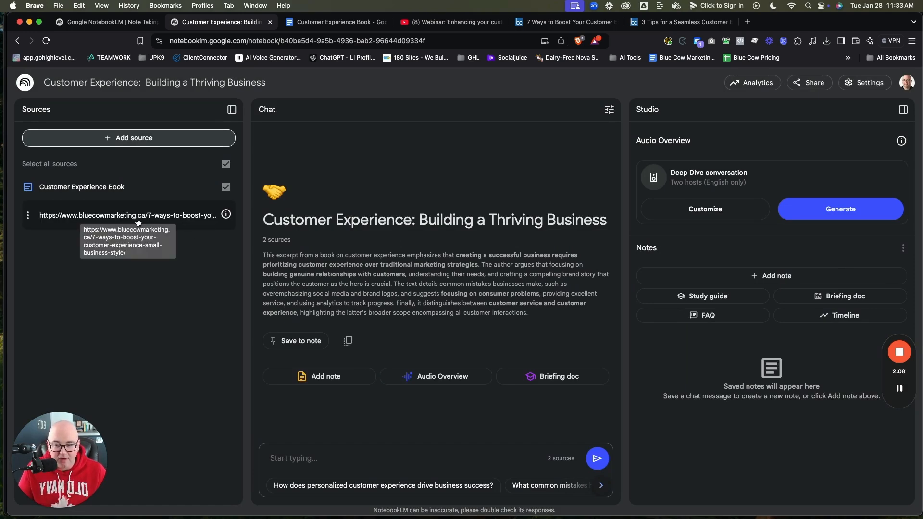
- Check the options and the information indicator of the bluecowmarketing.ca website source
{"action": "left_click", "coordinate": [28, 216]}
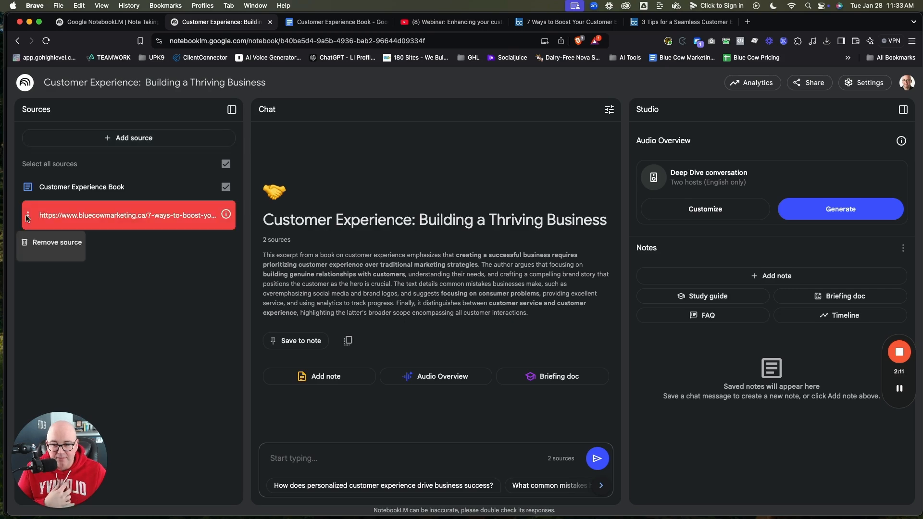
{"action": "left_click", "coordinate": [227, 216]}
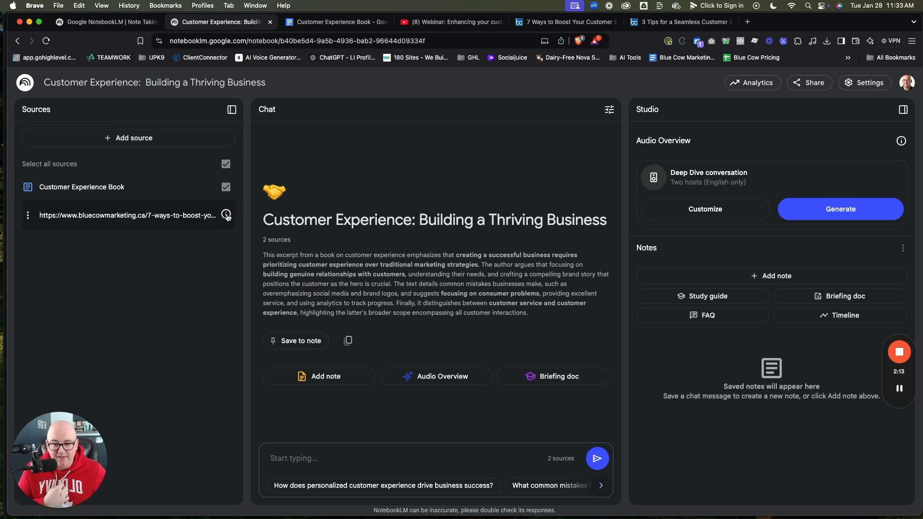
{"action": "mouse_move", "coordinate": [227, 217]}
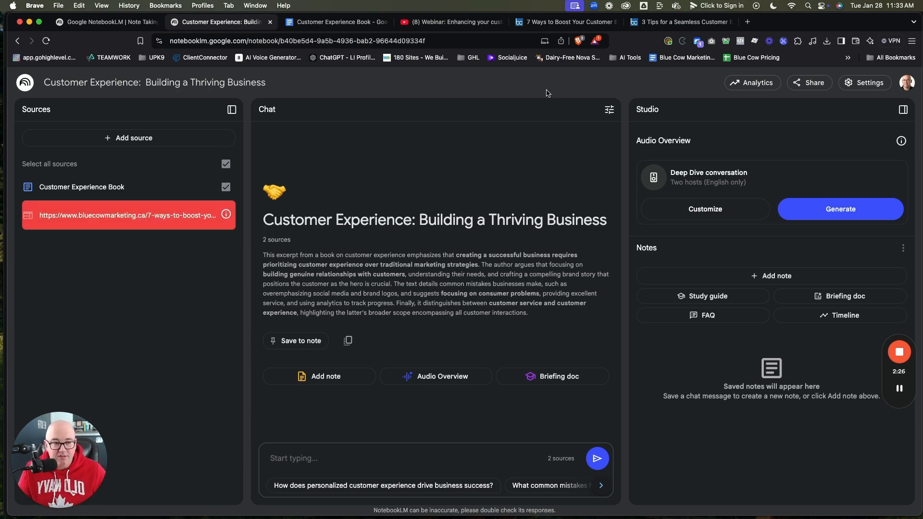
- Copy the title of the "7 Ways To Boost Your Customer Experience, Small Business Style!" article from its web page
{"action": "left_click", "coordinate": [682, 22]}
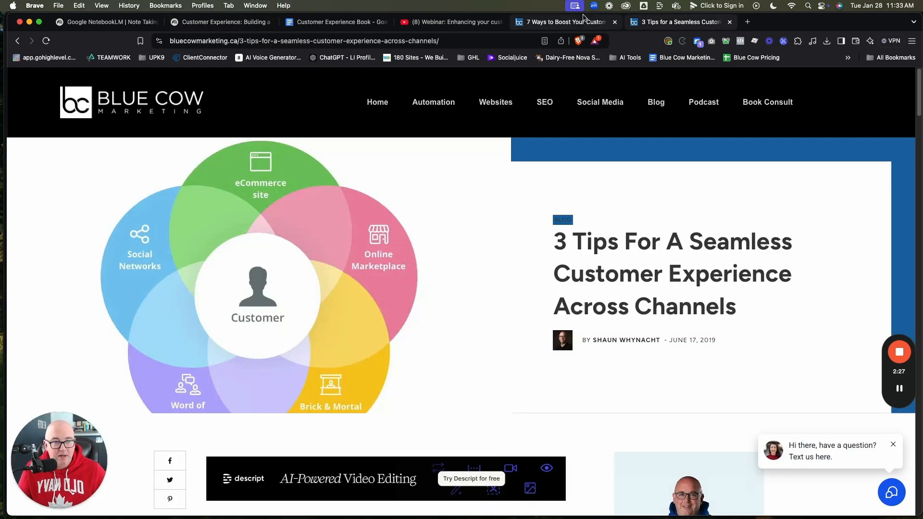
{"action": "left_click", "coordinate": [577, 22]}
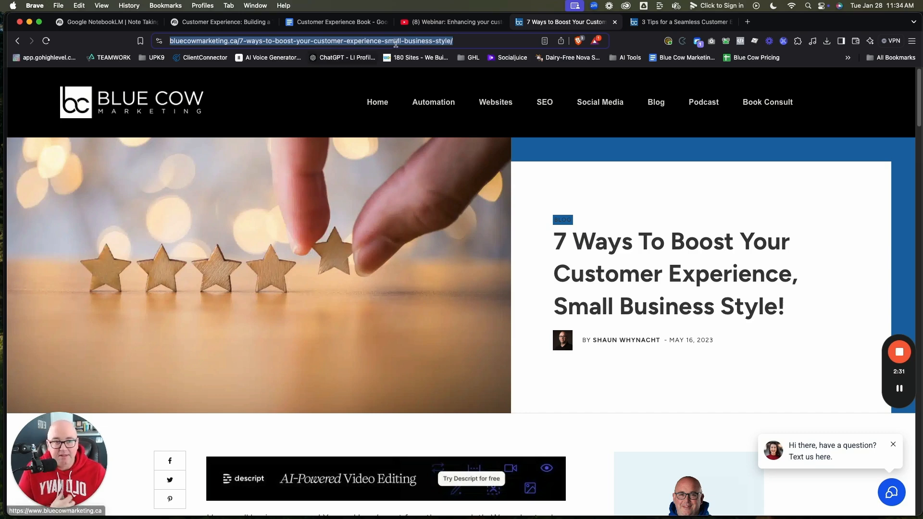
{"action": "scroll", "coordinate": [467, 304], "scroll_direction": "down", "scroll_amount": 7}
{"action": "scroll", "coordinate": [232, 208], "scroll_direction": "up", "scroll_amount": 1}
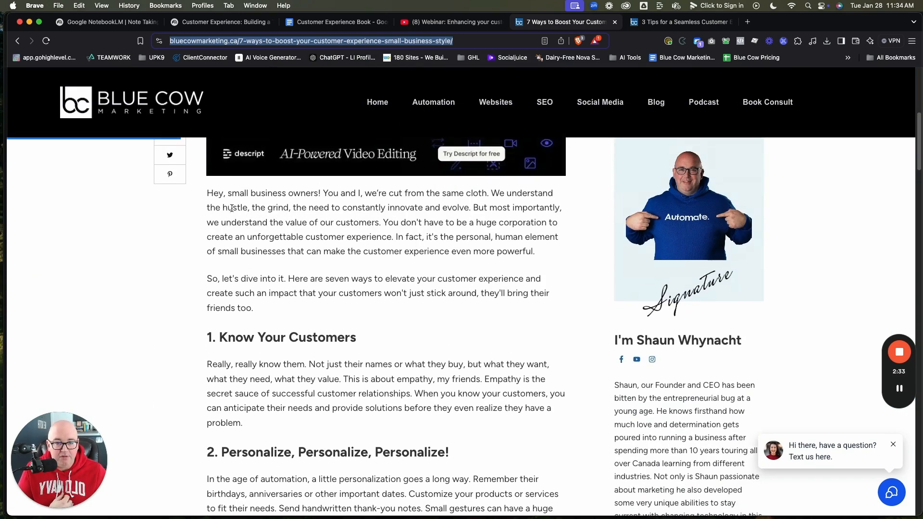
{"action": "left_click", "coordinate": [208, 192]}
{"action": "scroll", "coordinate": [243, 221], "scroll_direction": "up", "scroll_amount": 6}
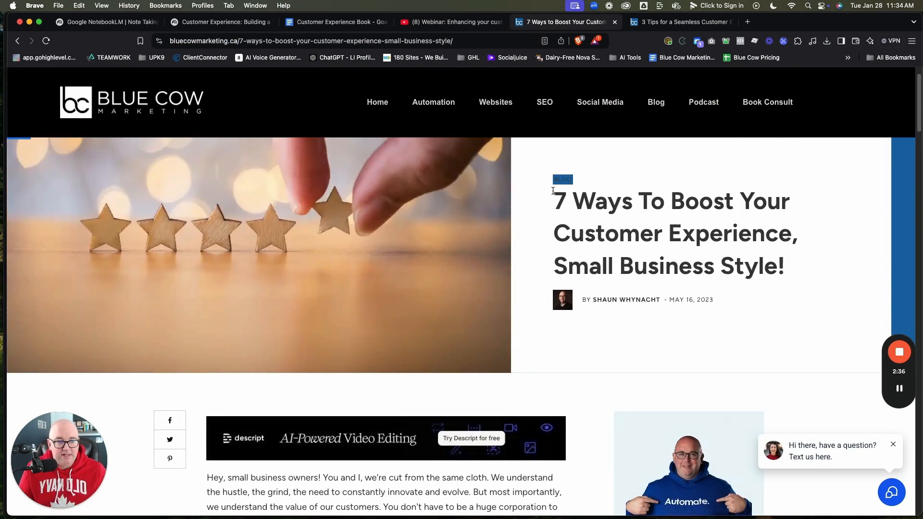
{"action": "left_click_drag", "start_coordinate": [554, 195], "coordinate": [795, 266]}
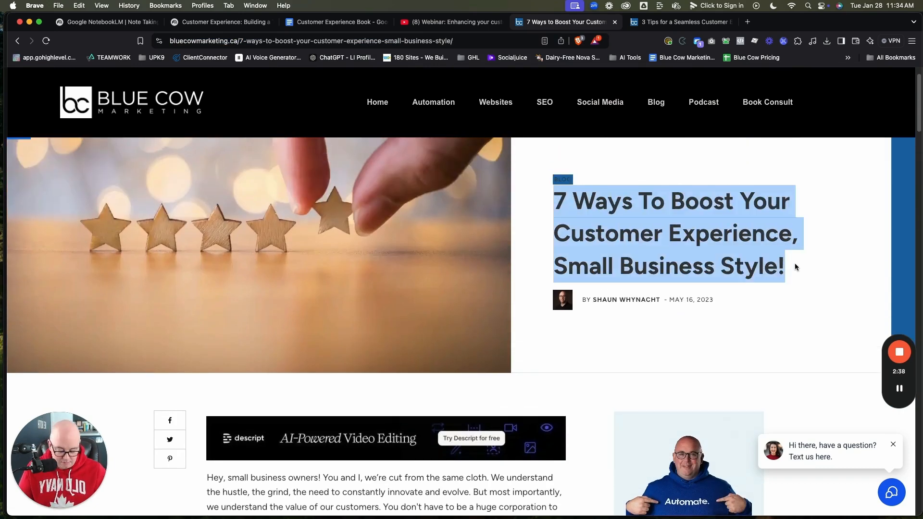
- Remove the bluecowmarketing.ca website source from the notebook and confirm its deletion
{"action": "left_click", "coordinate": [216, 22]}
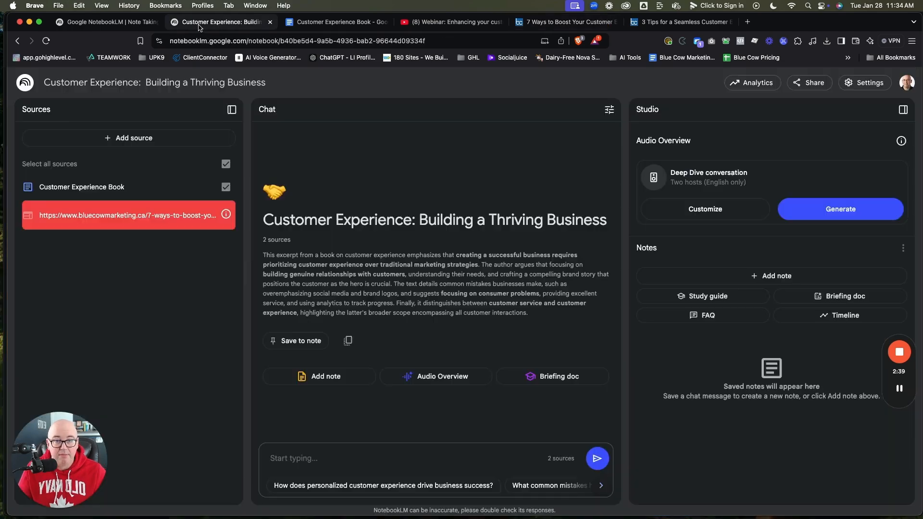
{"action": "left_click", "coordinate": [28, 215]}
{"action": "left_click", "coordinate": [57, 242]}
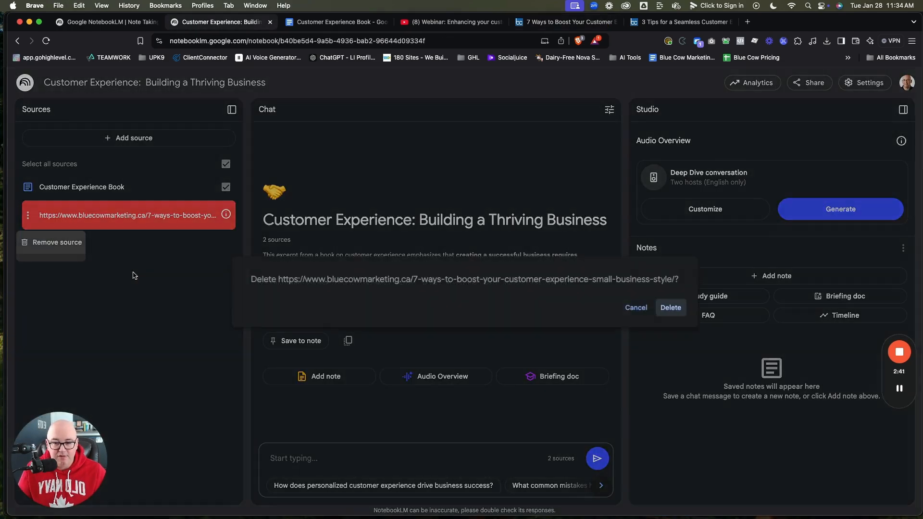
{"action": "left_click", "coordinate": [671, 308]}
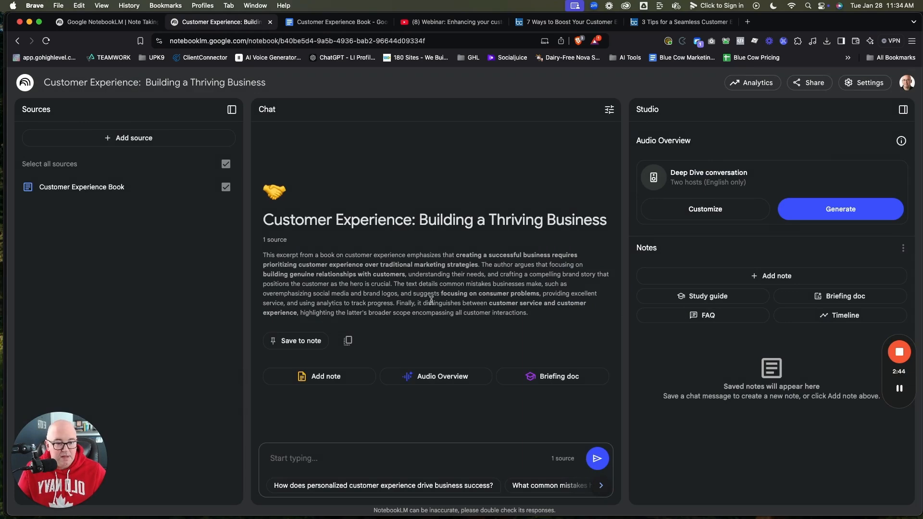
- Start a copied-text source and enter the title "7 Ways to Boost Your Customer Experience, Small Business Style!"
{"action": "left_click", "coordinate": [128, 138]}
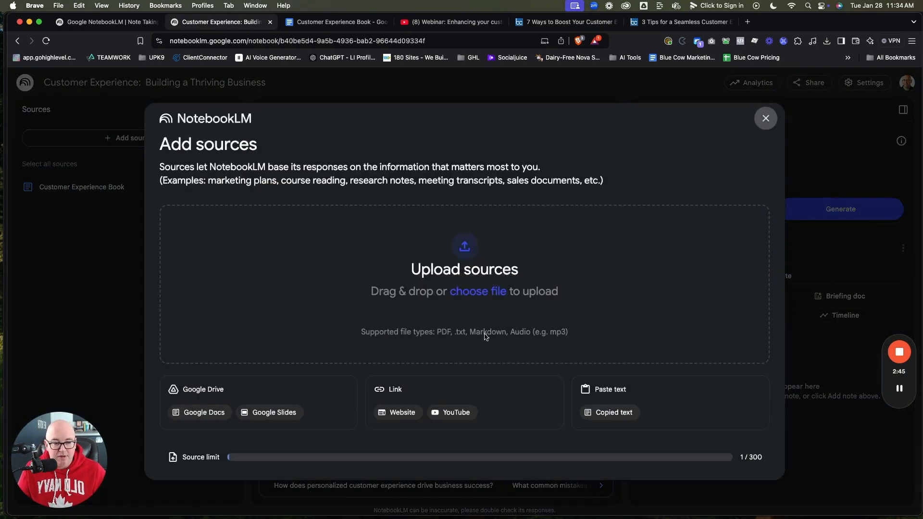
{"action": "left_click", "coordinate": [621, 414]}
{"action": "left_click", "coordinate": [228, 267]}
{"action": "type", "text": "7 Ways to Boost Your Customer Experience, Small Business Style!"}
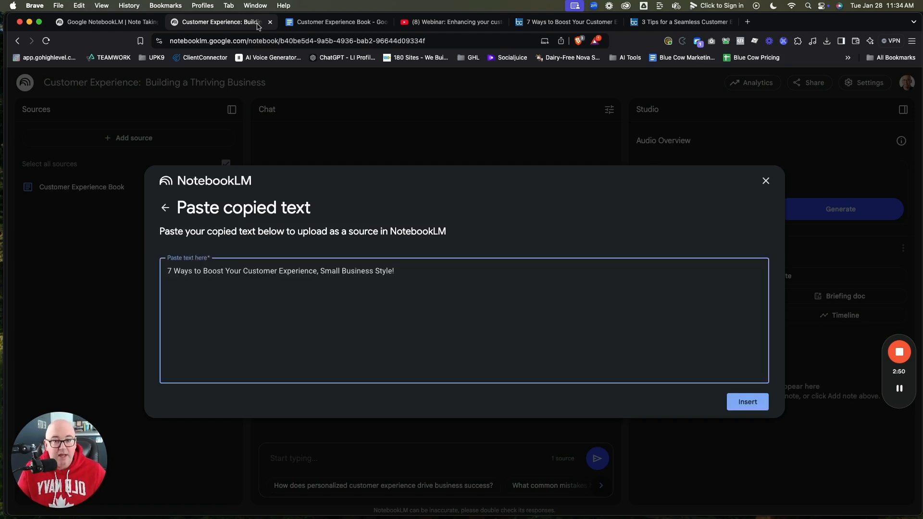
- Copy the "7 Ways" article's introduction through section 4, "Act on Feedback", and paste it beneath the title in the copied-text source
{"action": "left_click", "coordinate": [568, 22]}
{"action": "scroll", "coordinate": [245, 215], "scroll_direction": "down", "scroll_amount": 5}
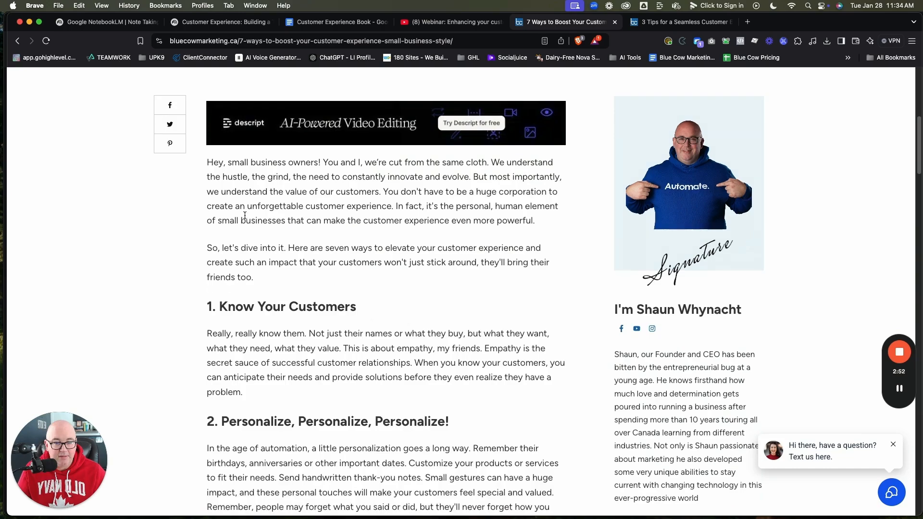
{"action": "left_click_drag", "start_coordinate": [207, 161], "coordinate": [349, 477]}
{"action": "scroll", "coordinate": [336, 443], "scroll_direction": "down", "scroll_amount": 15}
{"action": "scroll", "coordinate": [336, 443], "scroll_direction": "up", "scroll_amount": 18}
{"action": "scroll", "coordinate": [336, 441], "scroll_direction": "up", "scroll_amount": 8}
{"action": "left_click", "coordinate": [207, 23]}
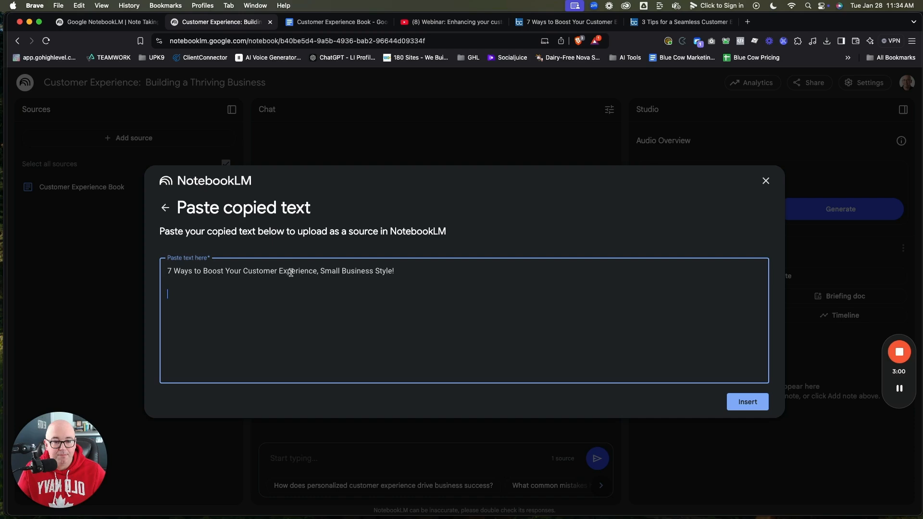
{"action": "key", "text": "super+v"}
{"action": "key", "text": "Return"}
{"action": "key", "text": "Return"}
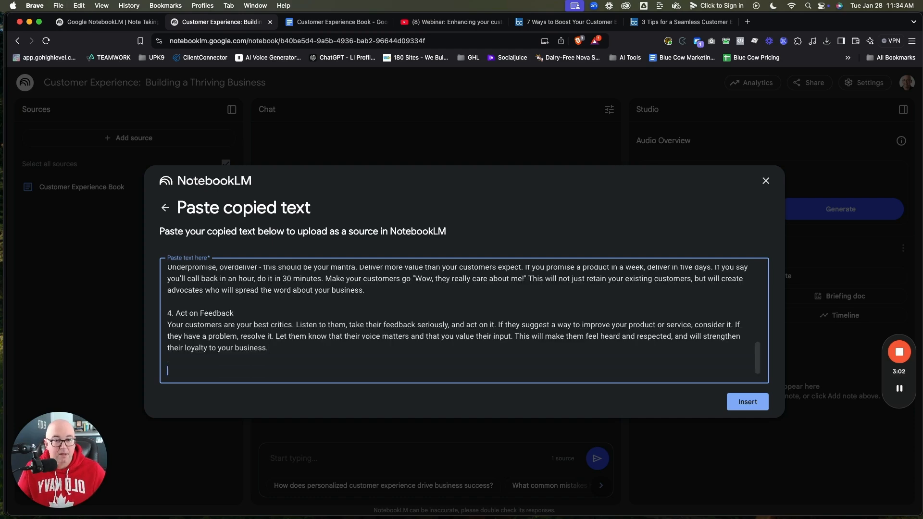
- Append sections 5 to 7 and the closing paragraphs of the "7 Ways" article to the copied text, and insert it as a source
{"action": "left_click", "coordinate": [568, 22]}
{"action": "scroll", "coordinate": [433, 329], "scroll_direction": "down", "scroll_amount": 10}
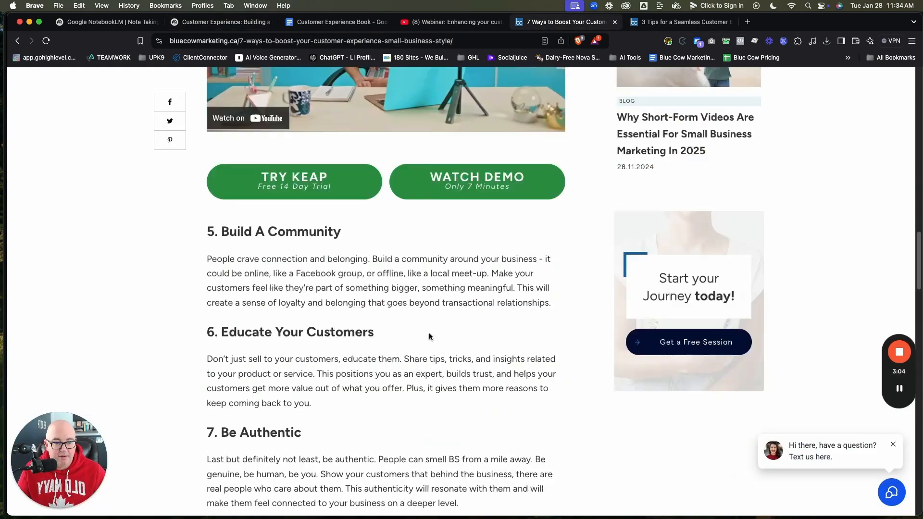
{"action": "left_click_drag", "start_coordinate": [210, 208], "coordinate": [531, 266]}
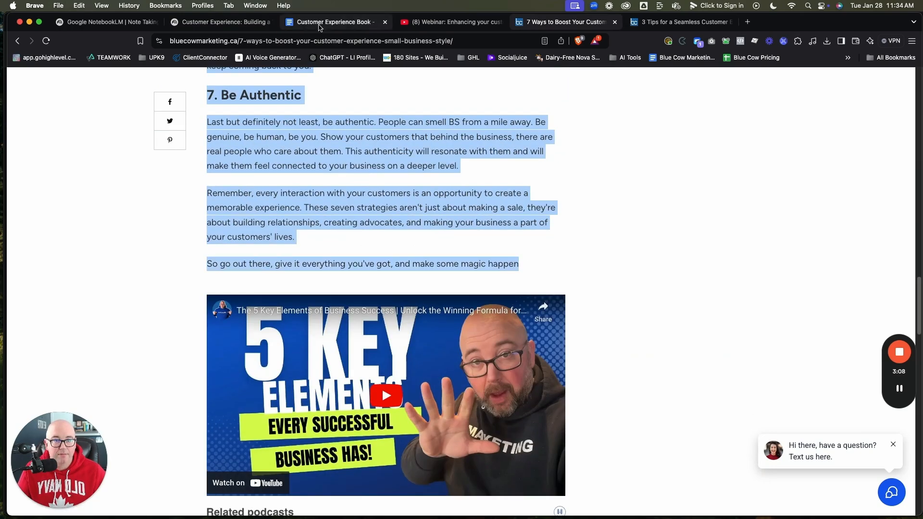
{"action": "left_click", "coordinate": [336, 21]}
{"action": "left_click", "coordinate": [216, 21]}
{"action": "key", "text": "super+v"}
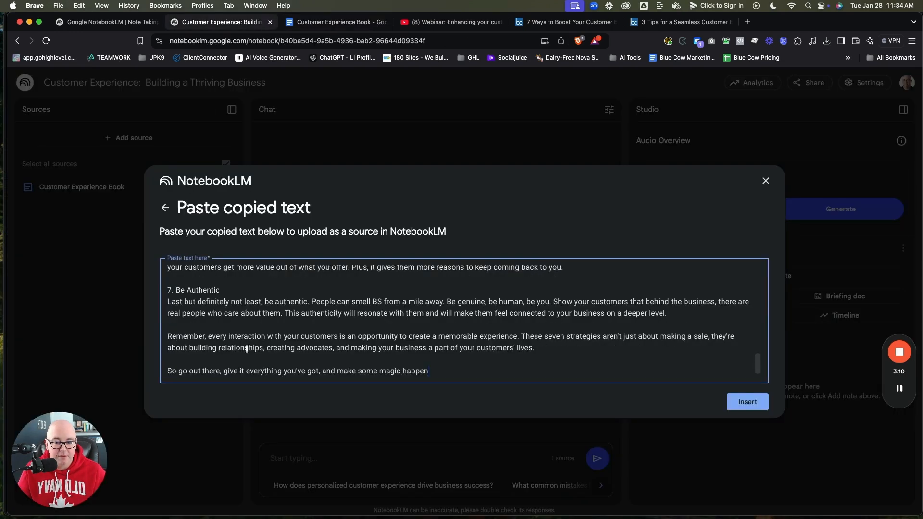
{"action": "left_click", "coordinate": [743, 403]}
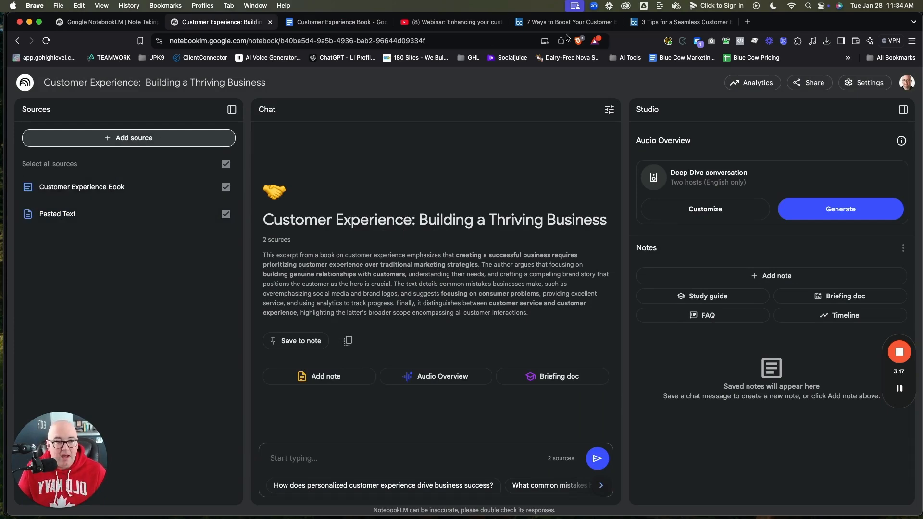
- Copy the title "3 Tips for a Seamless Customer Experience Across Channels" from its article into a new copied-text source
{"action": "left_click", "coordinate": [682, 22]}
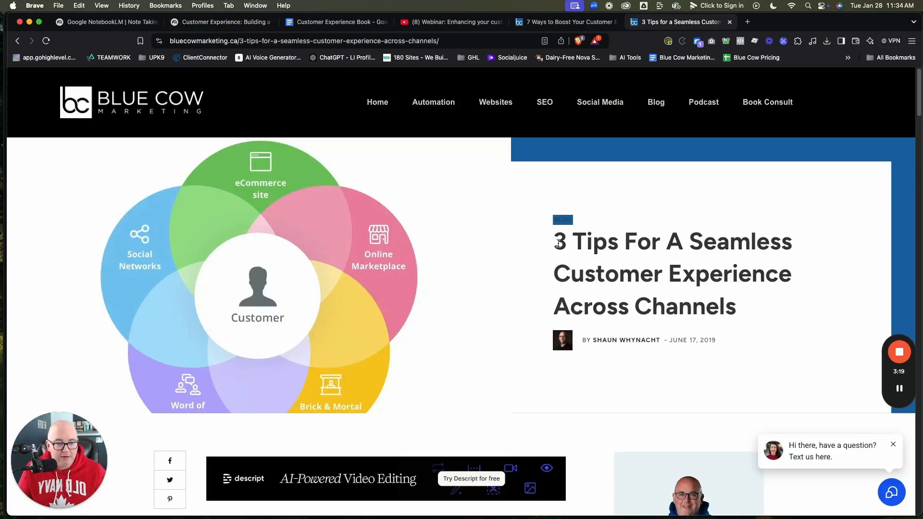
{"action": "left_click_drag", "start_coordinate": [557, 244], "coordinate": [734, 312]}
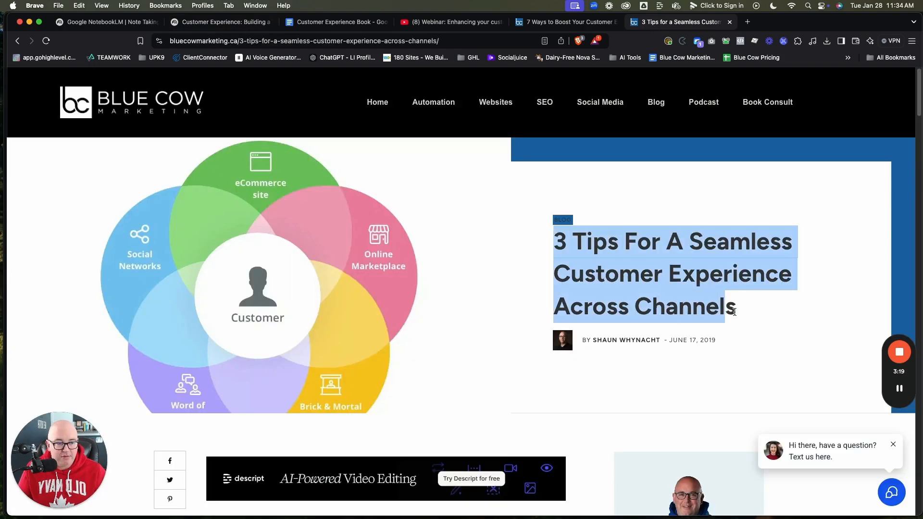
{"action": "left_click", "coordinate": [217, 22]}
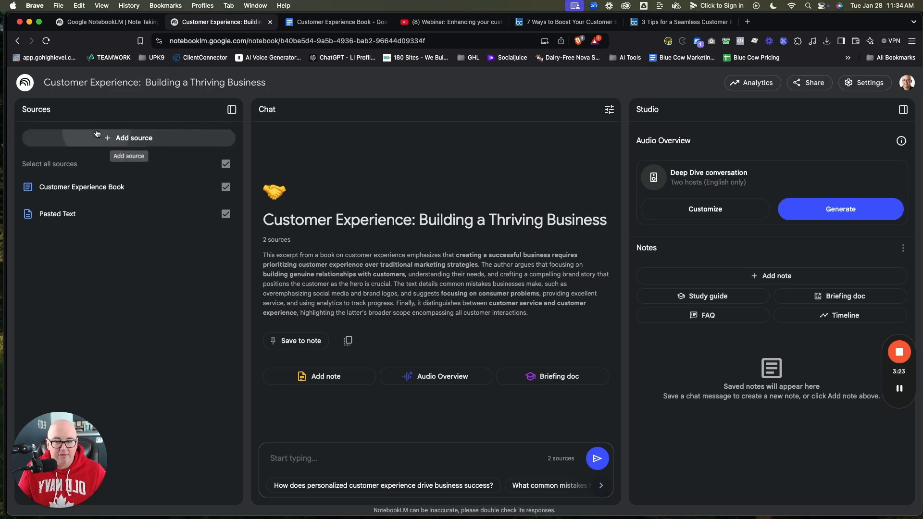
{"action": "left_click", "coordinate": [126, 138]}
{"action": "left_click", "coordinate": [611, 354]}
{"action": "left_click", "coordinate": [333, 311]}
{"action": "key", "text": "super+v"}
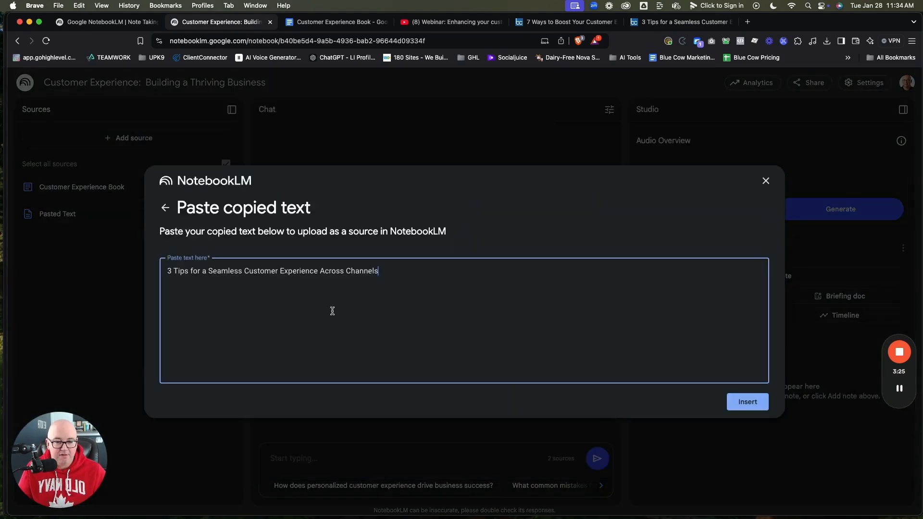
- Copy the "3 Tips" article's introduction through the end of its first tip and paste it beneath the title in the copied-text source
{"action": "left_click", "coordinate": [683, 22]}
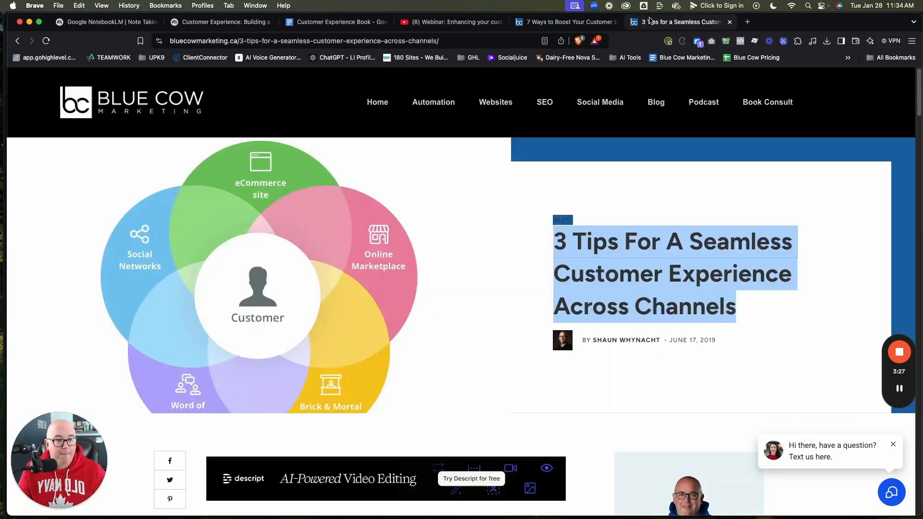
{"action": "scroll", "coordinate": [293, 293], "scroll_direction": "down", "scroll_amount": 6}
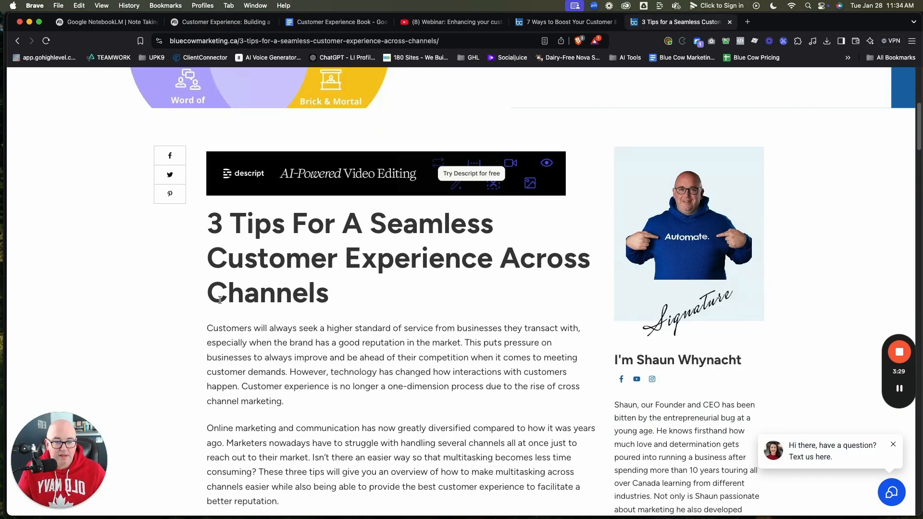
{"action": "left_click_drag", "start_coordinate": [211, 327], "coordinate": [510, 354]}
{"action": "scroll", "coordinate": [234, 374], "scroll_direction": "down", "scroll_amount": 7}
{"action": "scroll", "coordinate": [228, 377], "scroll_direction": "down", "scroll_amount": 10}
{"action": "scroll", "coordinate": [235, 377], "scroll_direction": "up", "scroll_amount": 2}
{"action": "key", "text": "super+c"}
{"action": "left_click", "coordinate": [219, 22]}
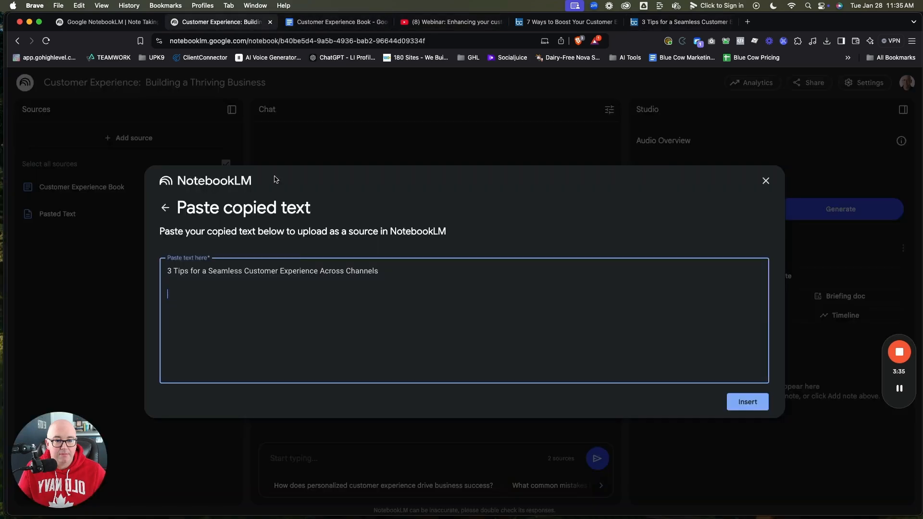
{"action": "key", "text": "super+v"}
{"action": "key", "text": "Return"}
{"action": "key", "text": "Return"}
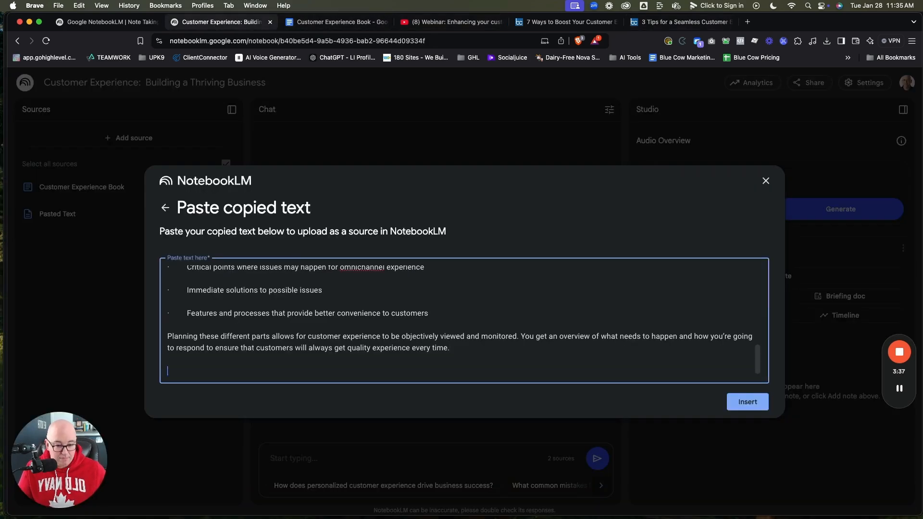
- Append tips 2 and 3 of the "3 Tips" article, from "Create a Consistent Experience for Every Channel" on, to the copied text
{"action": "left_click", "coordinate": [679, 22]}
{"action": "scroll", "coordinate": [470, 290], "scroll_direction": "down", "scroll_amount": 8}
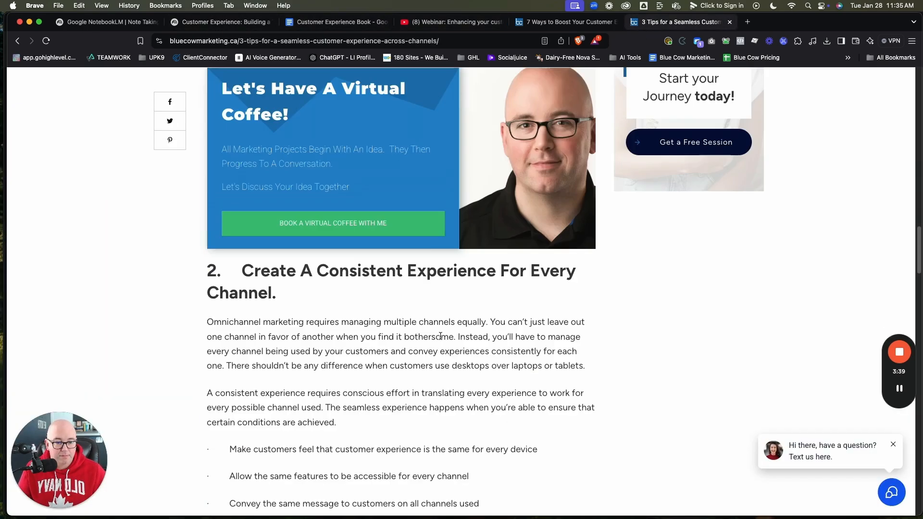
{"action": "left_click_drag", "start_coordinate": [207, 174], "coordinate": [305, 425]}
{"action": "scroll", "coordinate": [305, 425], "scroll_direction": "down", "scroll_amount": 8}
{"action": "left_click_drag", "start_coordinate": [351, 354], "coordinate": [210, 325]}
{"action": "scroll", "coordinate": [208, 224], "scroll_direction": "up", "scroll_amount": 15}
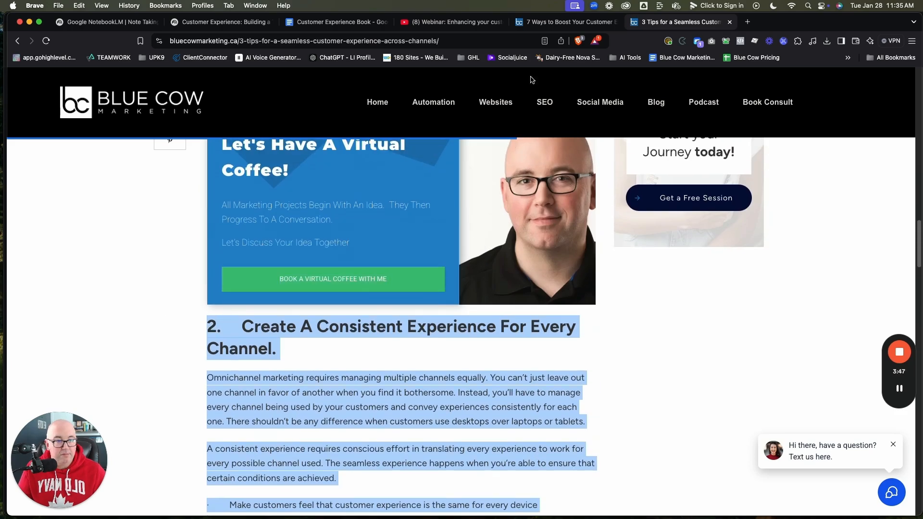
{"action": "left_click", "coordinate": [219, 22]}
{"action": "key", "text": "super+v"}
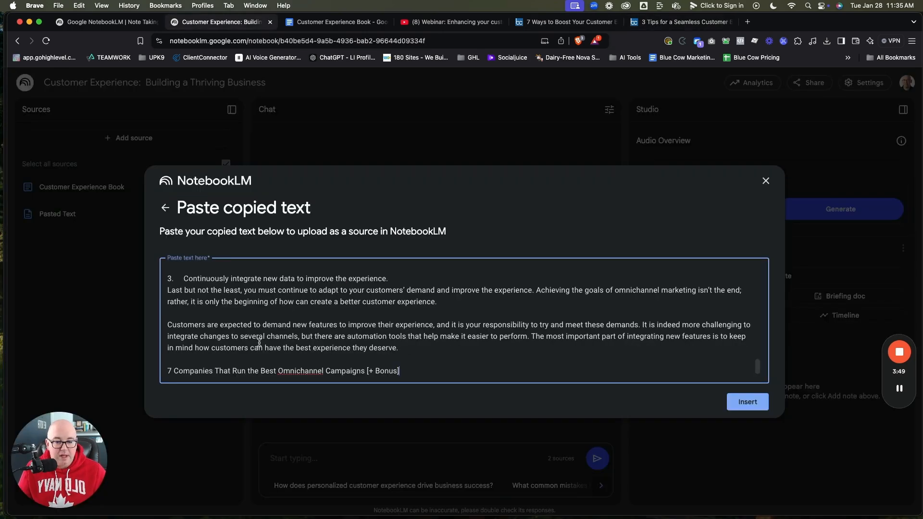
{"action": "scroll", "coordinate": [260, 343], "scroll_direction": "down", "scroll_amount": 1}
- Append the Conclusion section of the "3 Tips" article to the copied text and insert it as a source
{"action": "left_click", "coordinate": [666, 22]}
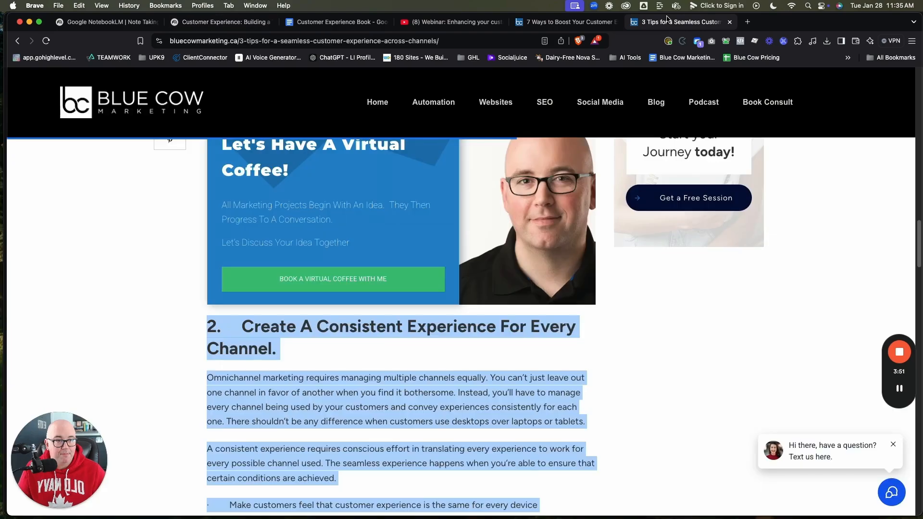
{"action": "scroll", "coordinate": [486, 370], "scroll_direction": "down", "scroll_amount": 15}
{"action": "scroll", "coordinate": [486, 368], "scroll_direction": "up", "scroll_amount": 7}
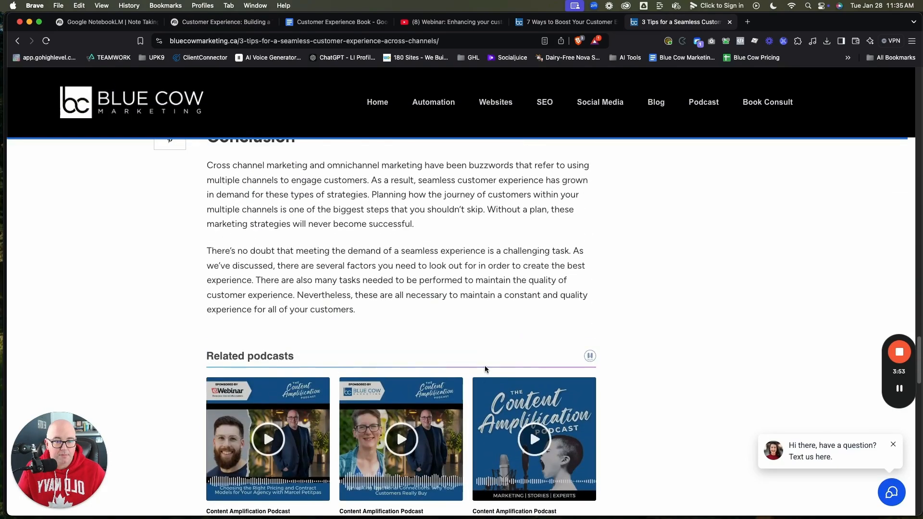
{"action": "left_click_drag", "start_coordinate": [210, 157], "coordinate": [375, 351]}
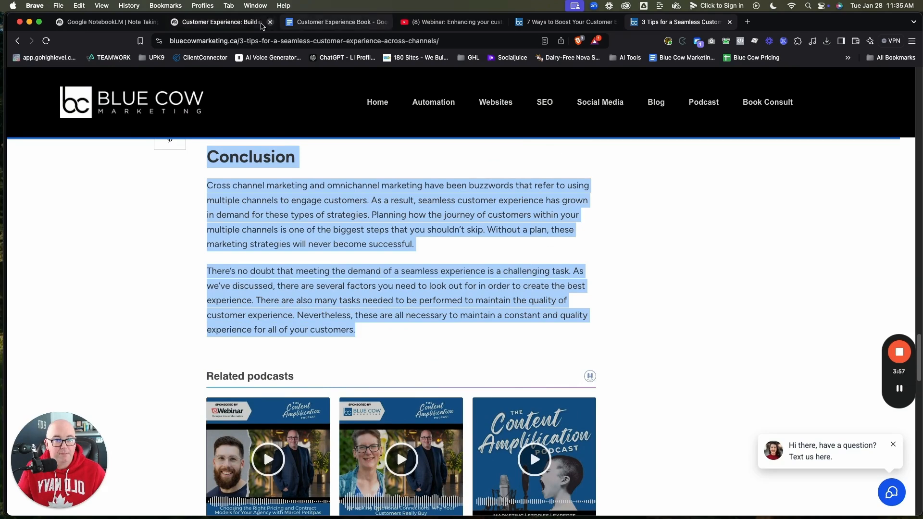
{"action": "left_click", "coordinate": [221, 22]}
{"action": "key", "text": "super+v"}
{"action": "scroll", "coordinate": [251, 365], "scroll_direction": "up", "scroll_amount": 5}
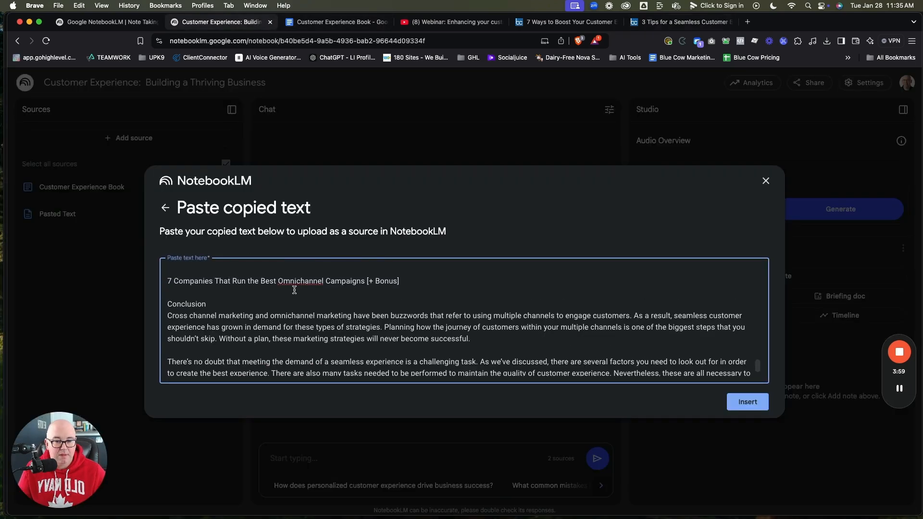
{"action": "left_click", "coordinate": [757, 405]}
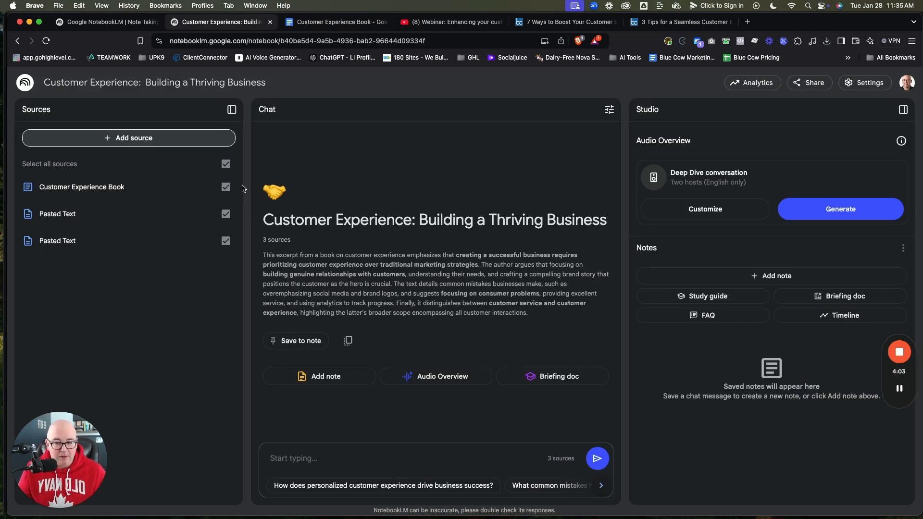
- Add the YouTube webinar "Enhancing your customer experience" to the notebook as a source, using the URL youtube.com/watch?v=q_4zZ2sRAu4
{"action": "left_click", "coordinate": [149, 140]}
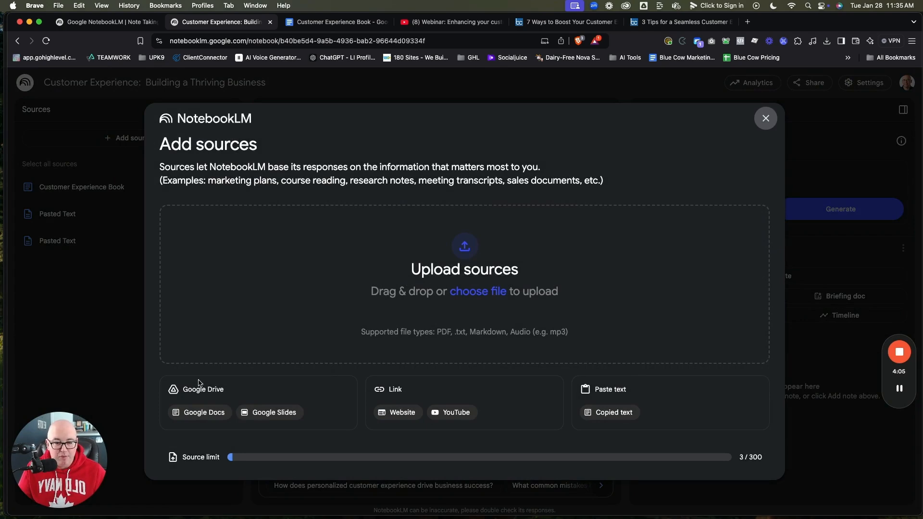
{"action": "left_click", "coordinate": [453, 413]}
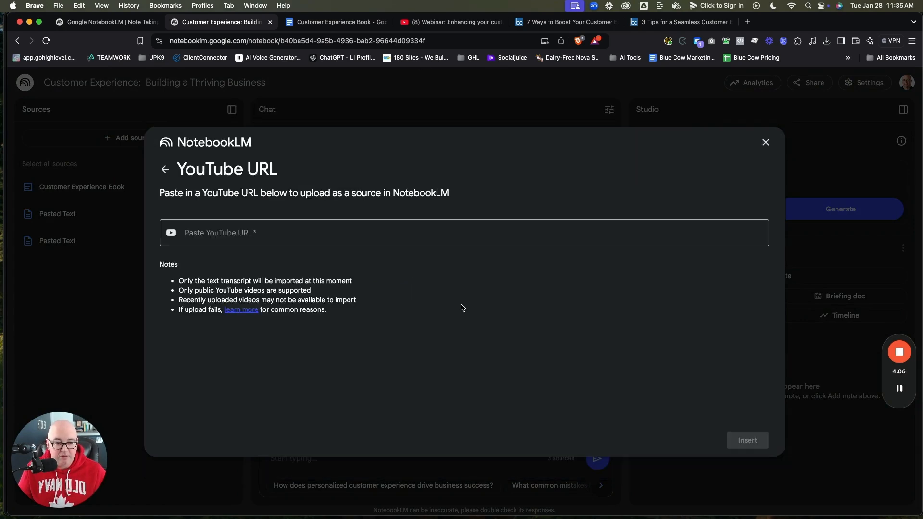
{"action": "left_click", "coordinate": [450, 21]}
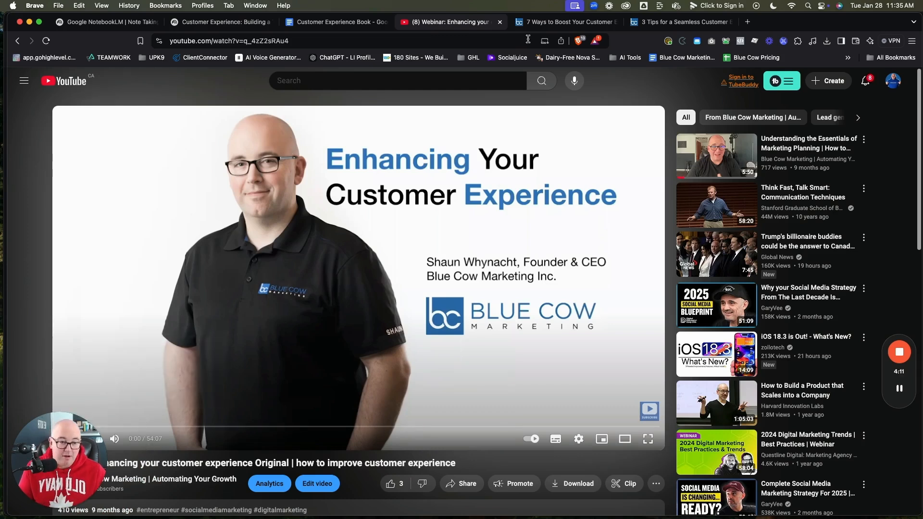
{"action": "left_click", "coordinate": [257, 43]}
{"action": "key", "text": "super+c"}
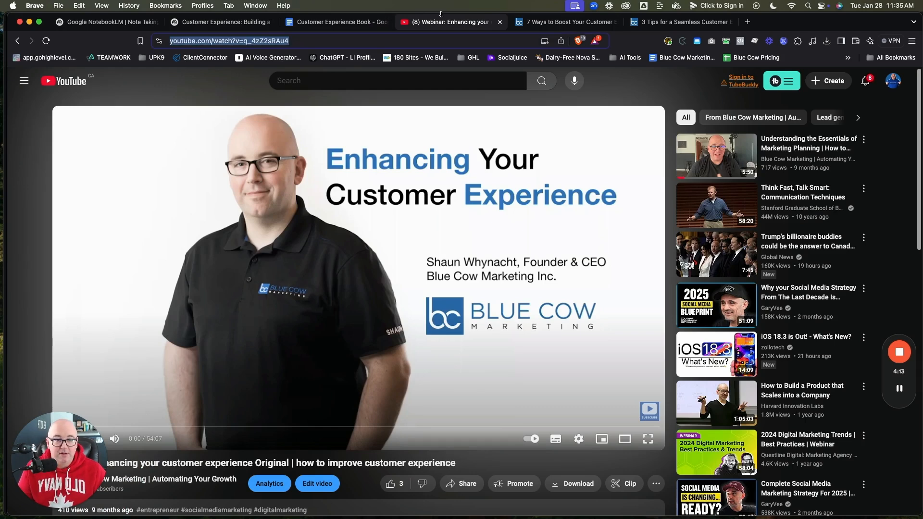
{"action": "left_click", "coordinate": [222, 21]}
{"action": "left_click", "coordinate": [243, 236]}
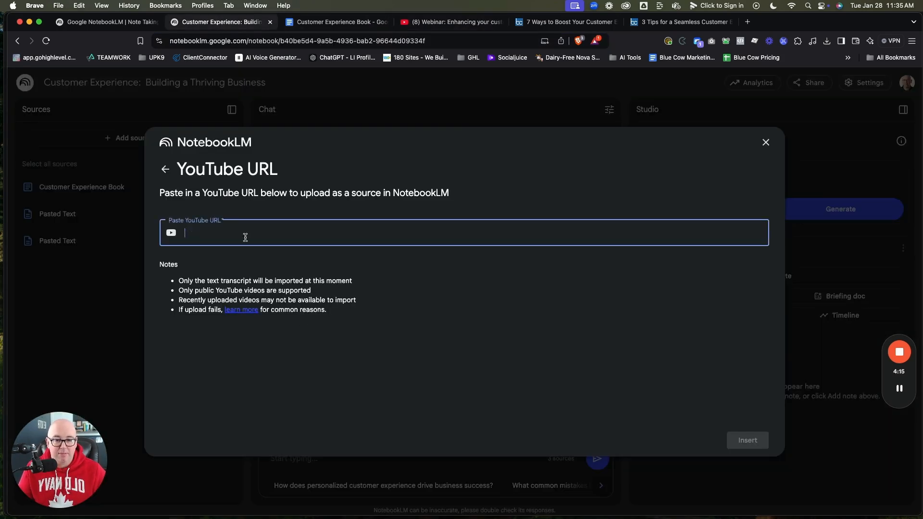
{"action": "key", "text": "super+v"}
{"action": "left_click", "coordinate": [747, 440]}
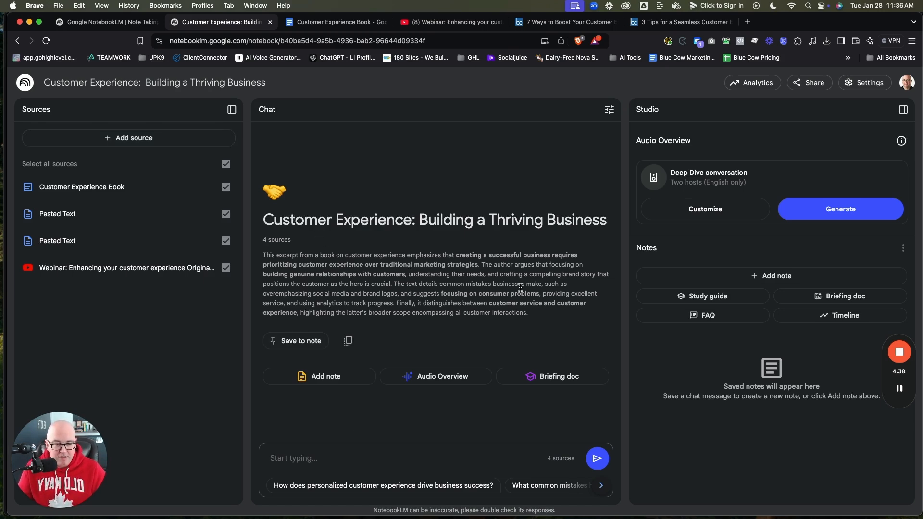
- Ask the notebook chat the suggested question "How does personalized customer experience drive business success?"
{"action": "left_click_drag", "start_coordinate": [542, 322], "coordinate": [452, 283]}
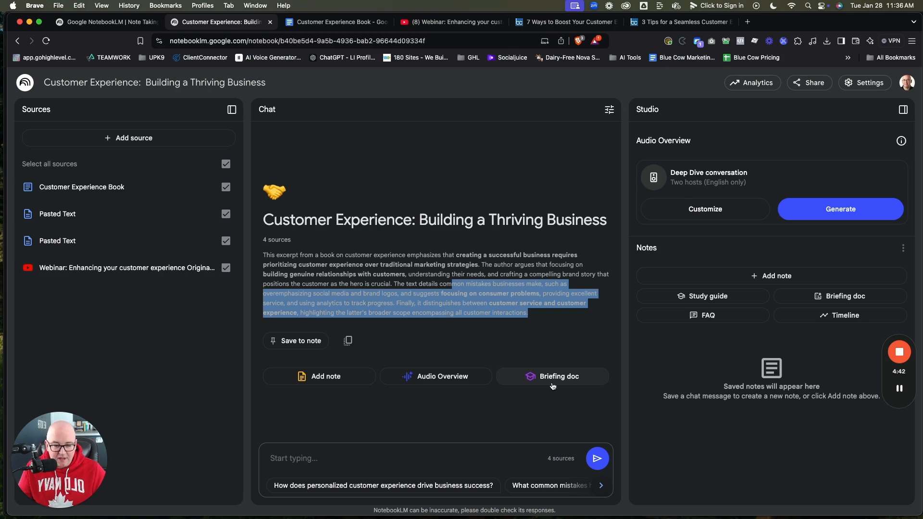
{"action": "left_click", "coordinate": [317, 458]}
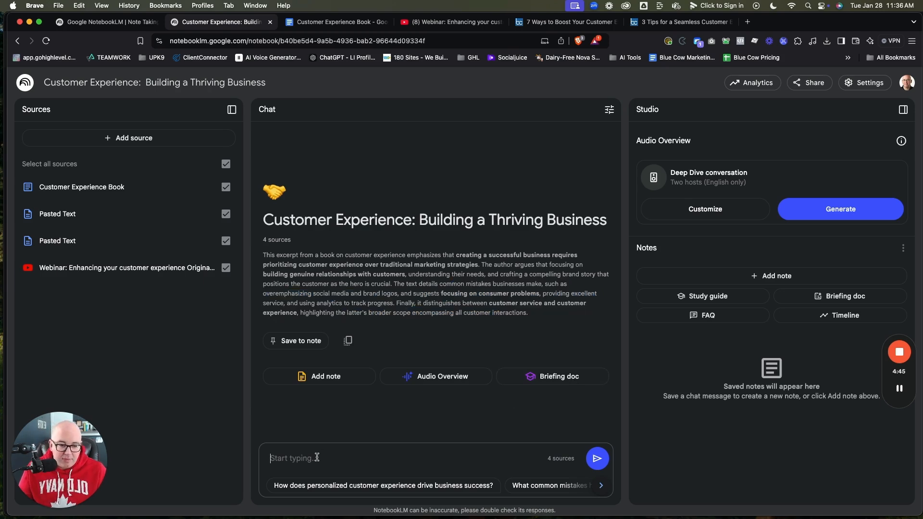
{"action": "left_click", "coordinate": [382, 486]}
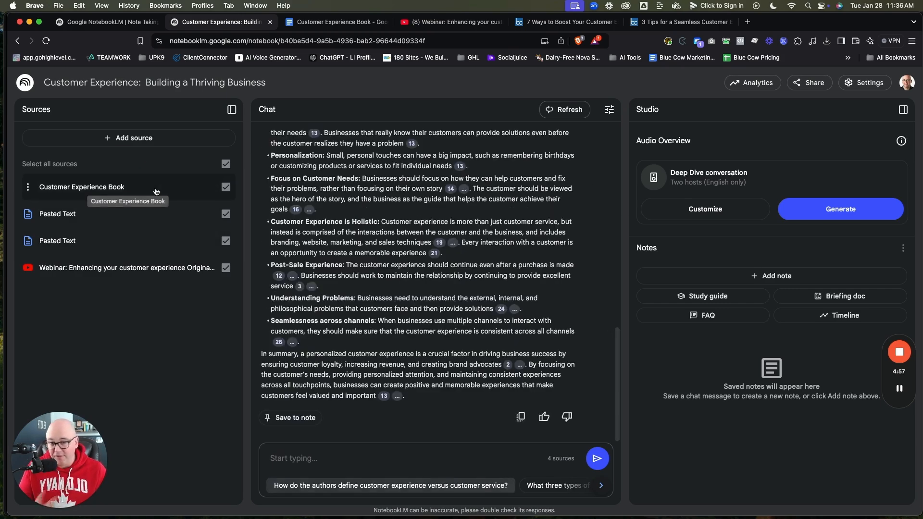
- Review the chat answer and open citation 8 behind "Personalized attention makes people feel important" in its source
{"action": "scroll", "coordinate": [440, 245], "scroll_direction": "up", "scroll_amount": 6}
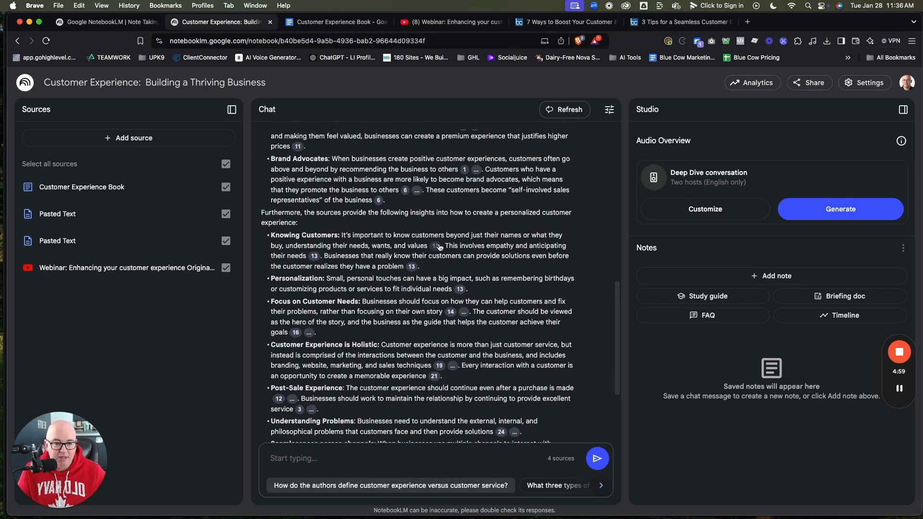
{"action": "scroll", "coordinate": [439, 244], "scroll_direction": "up", "scroll_amount": 3}
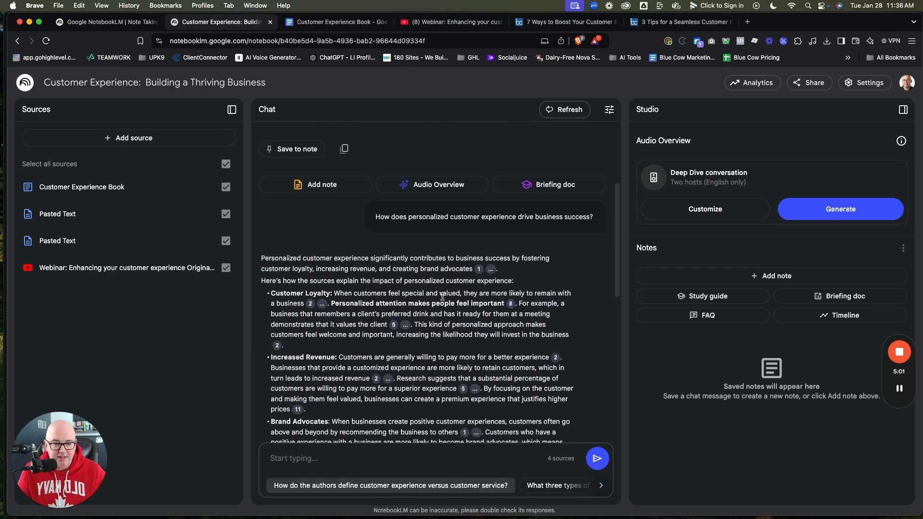
{"action": "left_click", "coordinate": [512, 307]}
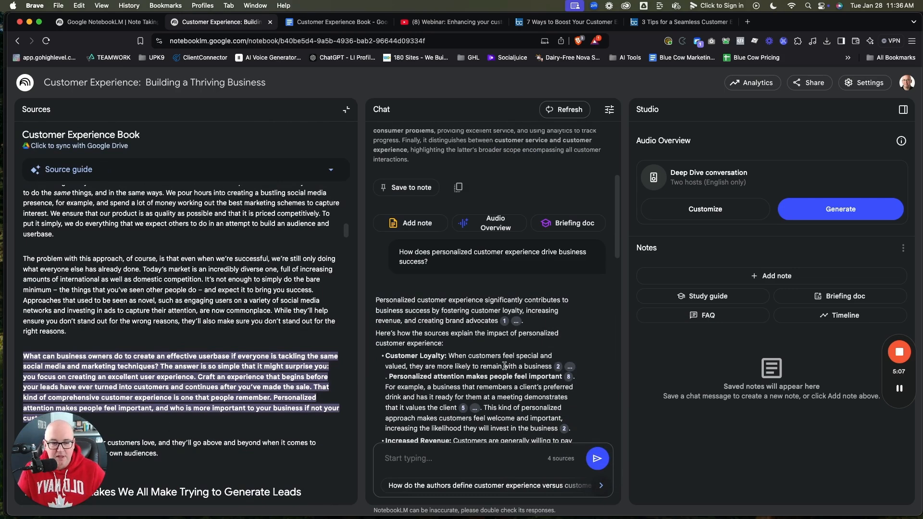
- Read through the rest of the chat answer on personalized customer experience and close the cited source
{"action": "scroll", "coordinate": [505, 365], "scroll_direction": "down", "scroll_amount": 4}
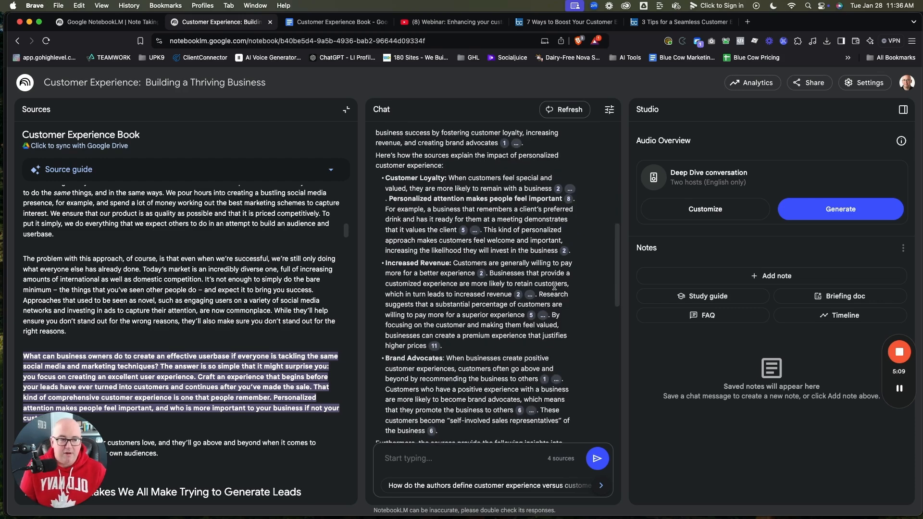
{"action": "scroll", "coordinate": [514, 339], "scroll_direction": "down", "scroll_amount": 6}
{"action": "scroll", "coordinate": [514, 339], "scroll_direction": "up", "scroll_amount": 12}
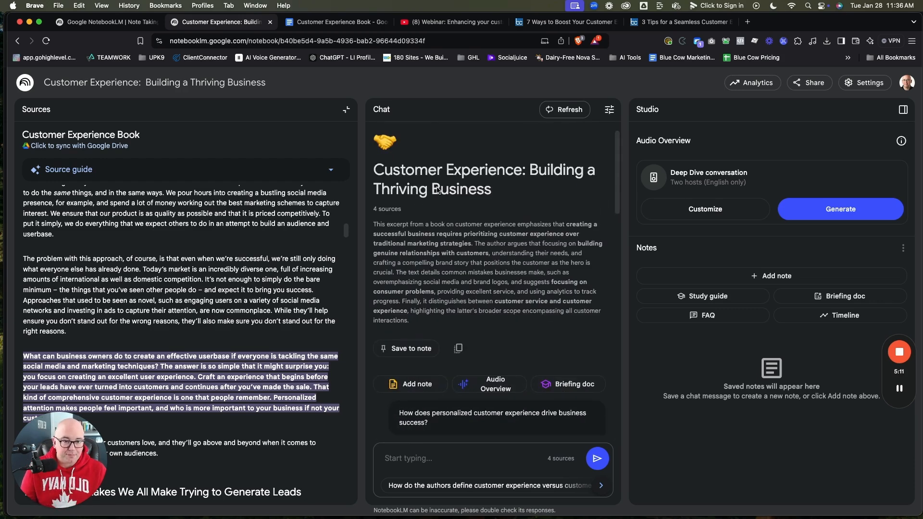
{"action": "left_click", "coordinate": [347, 109]}
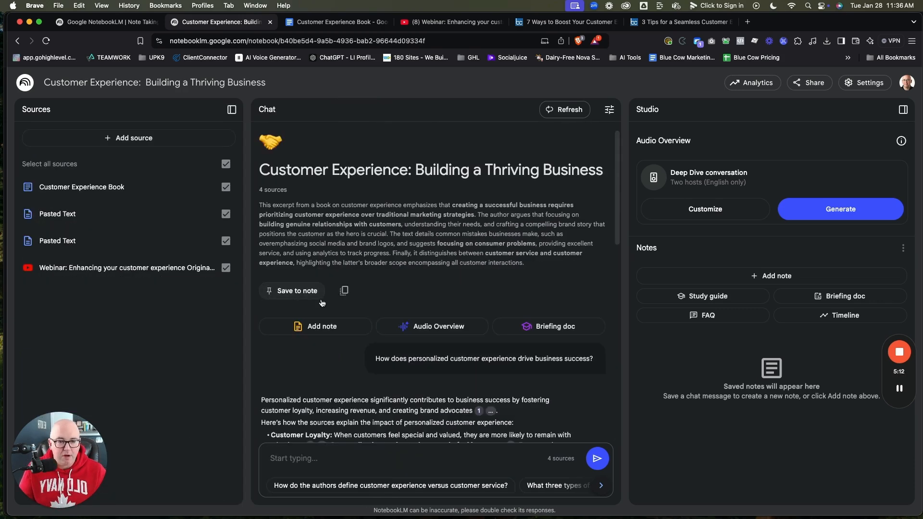
- Generate a briefing doc from the notebook's sources, read through the resulting note and return to the Studio overview
{"action": "left_click", "coordinate": [546, 330]}
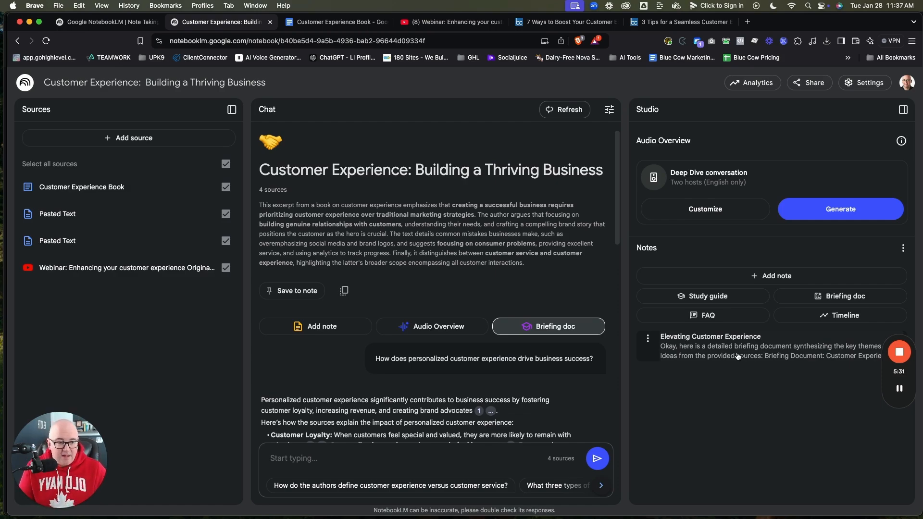
{"action": "left_click", "coordinate": [723, 350]}
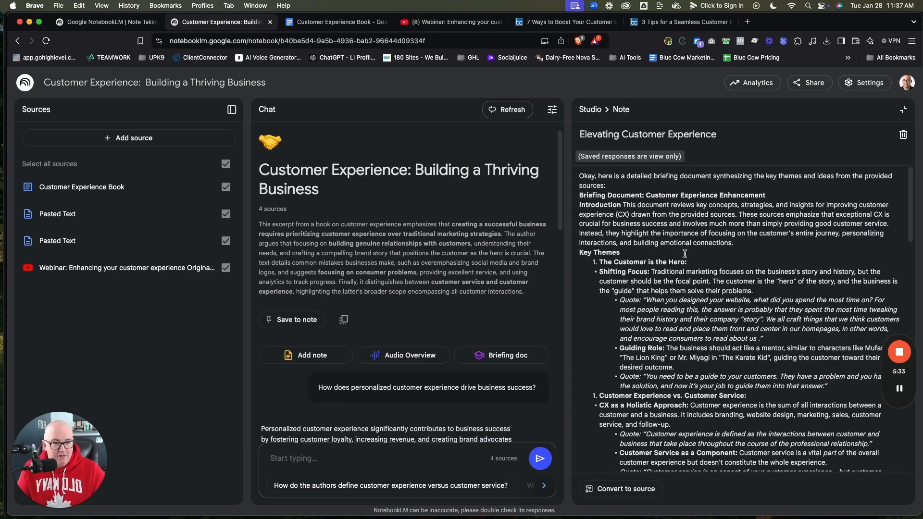
{"action": "scroll", "coordinate": [684, 254], "scroll_direction": "down", "scroll_amount": 15}
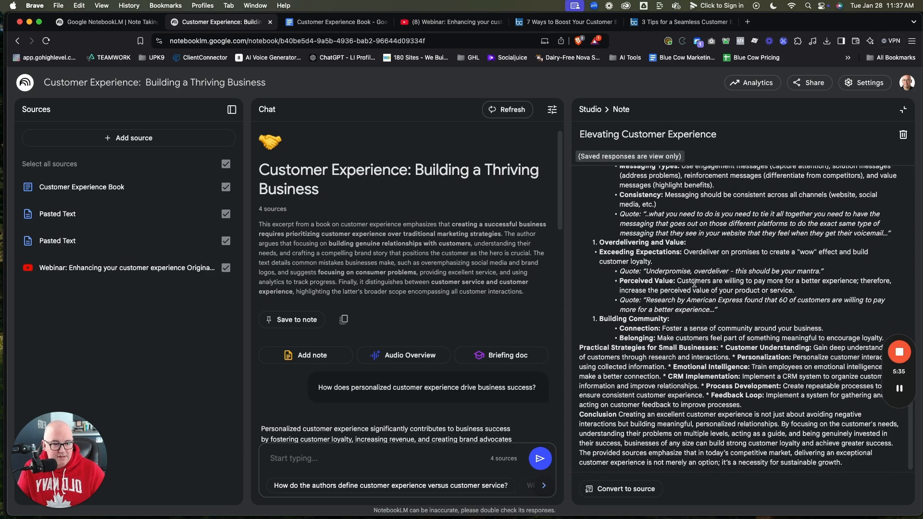
{"action": "scroll", "coordinate": [694, 308], "scroll_direction": "up", "scroll_amount": 15}
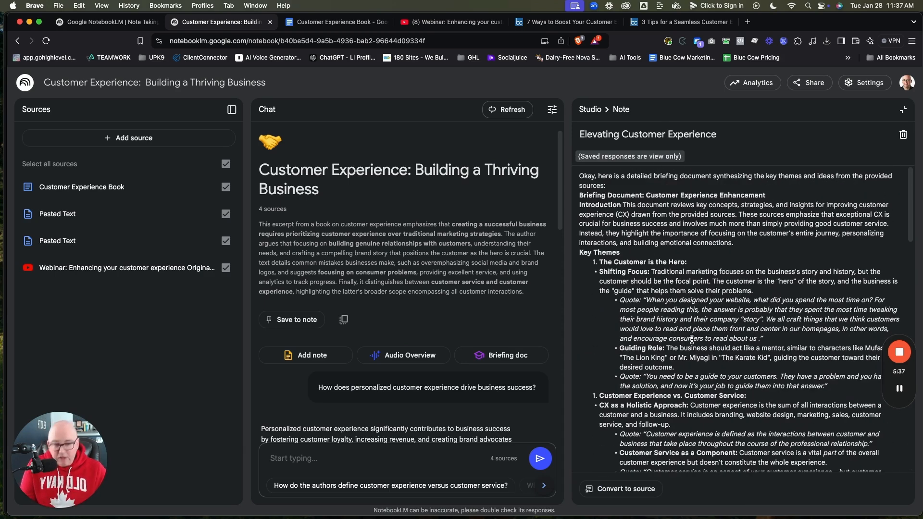
{"action": "left_click", "coordinate": [596, 111]}
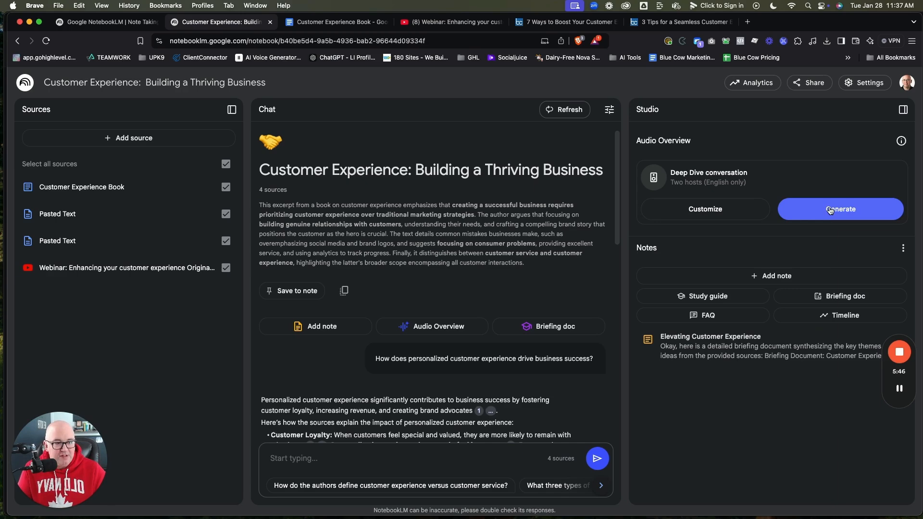
- Set the Audio Overview focus to "Focus on actionable tips and strategies that business owners can use when developing their customer experiences and journies."
{"action": "left_click", "coordinate": [699, 214]}
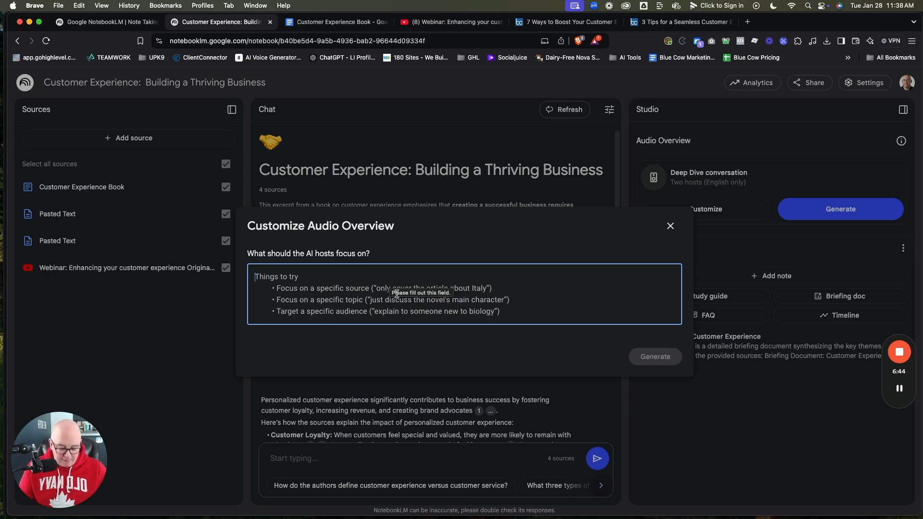
{"action": "type", "text": "Focus on"}
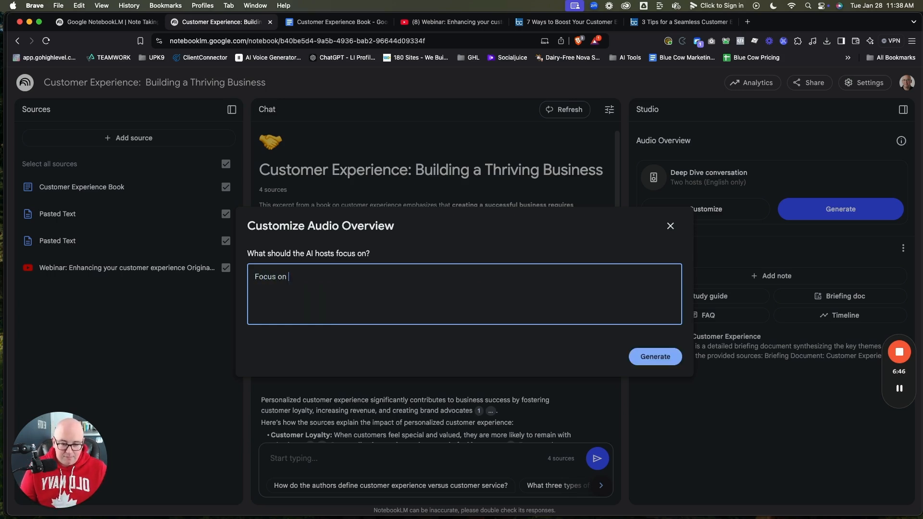
{"action": "type", "text": " actional"}
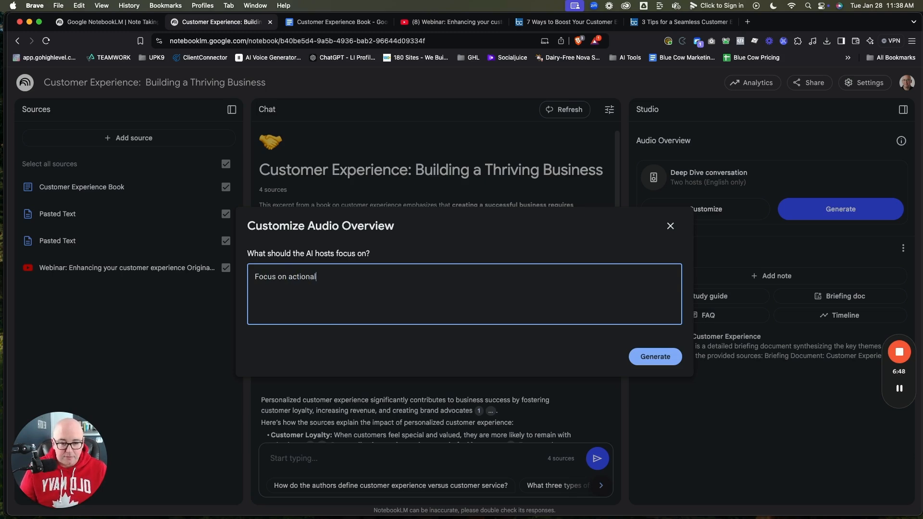
{"action": "type", "text": "a"}
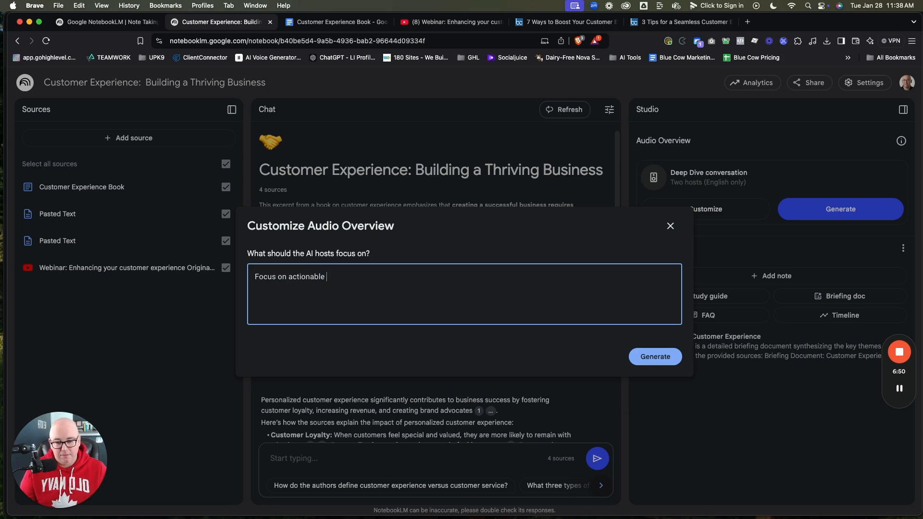
{"action": "type", "text": "e tip"}
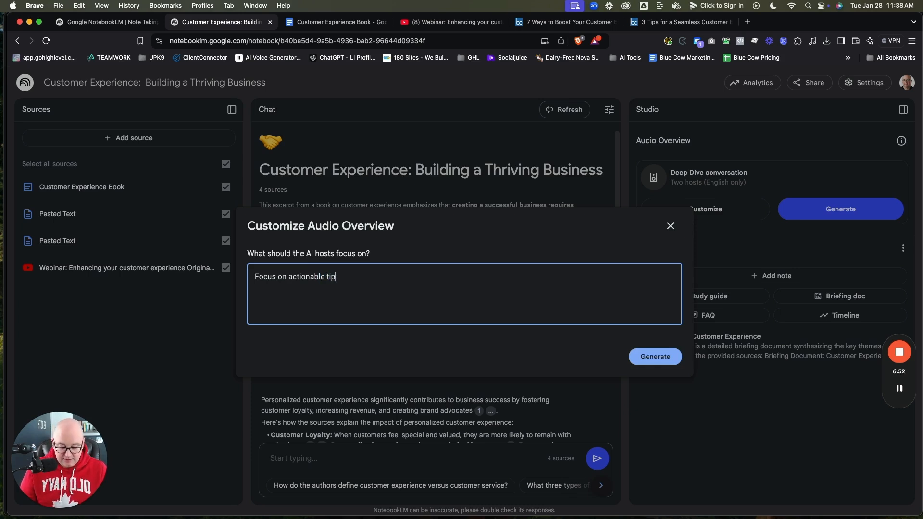
{"action": "type", "text": "s and str"}
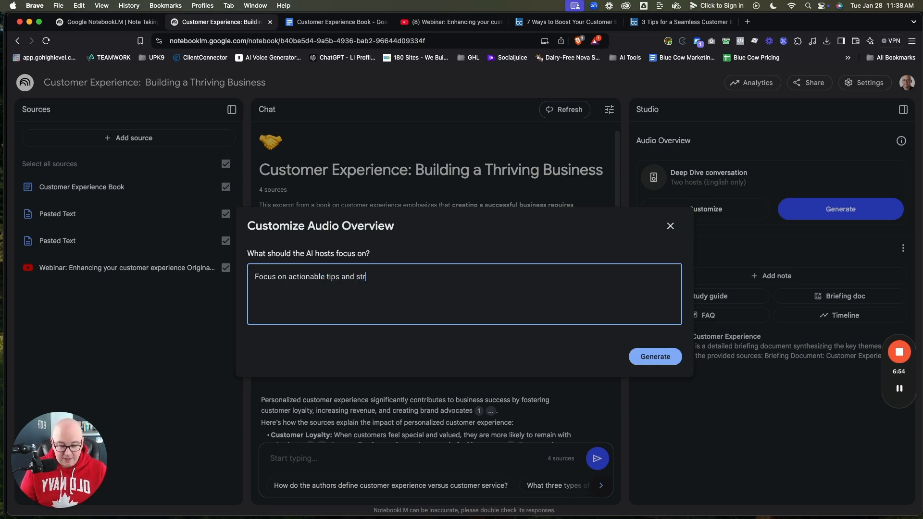
{"action": "type", "text": "at"}
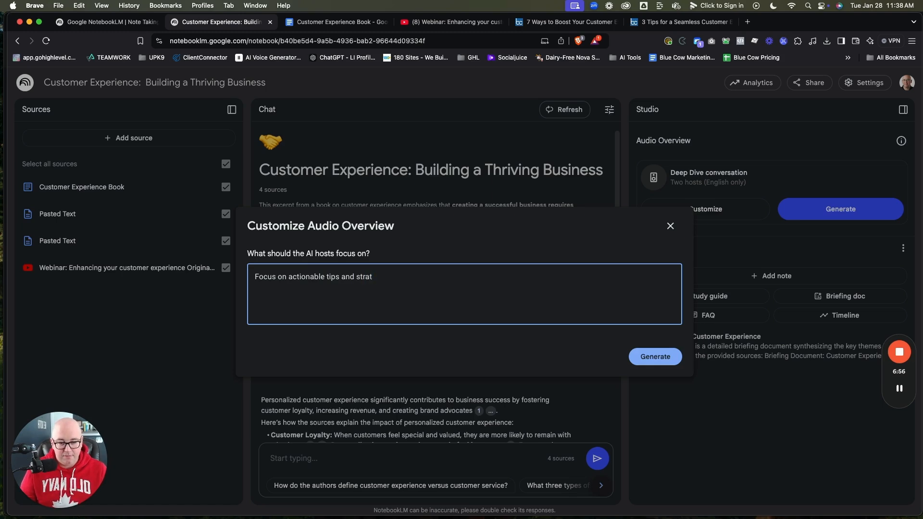
{"action": "type", "text": "egies that "}
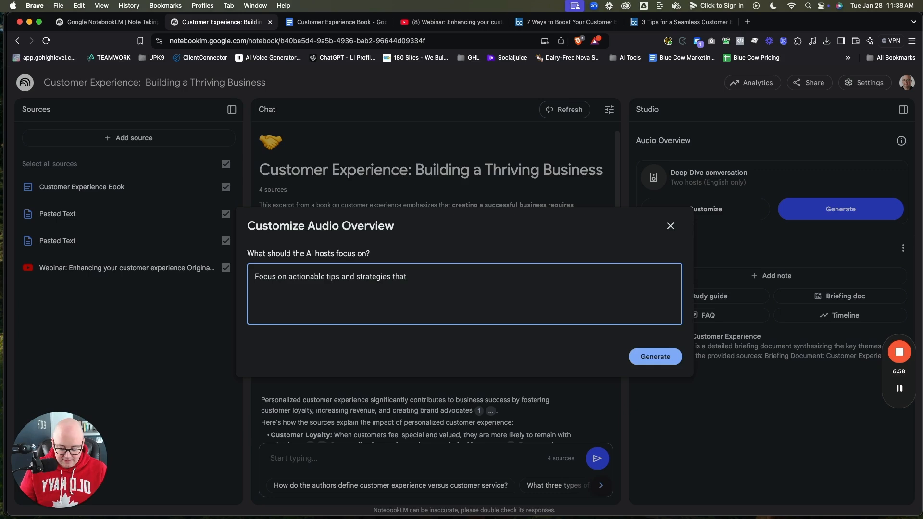
{"action": "type", "text": "buinness"}
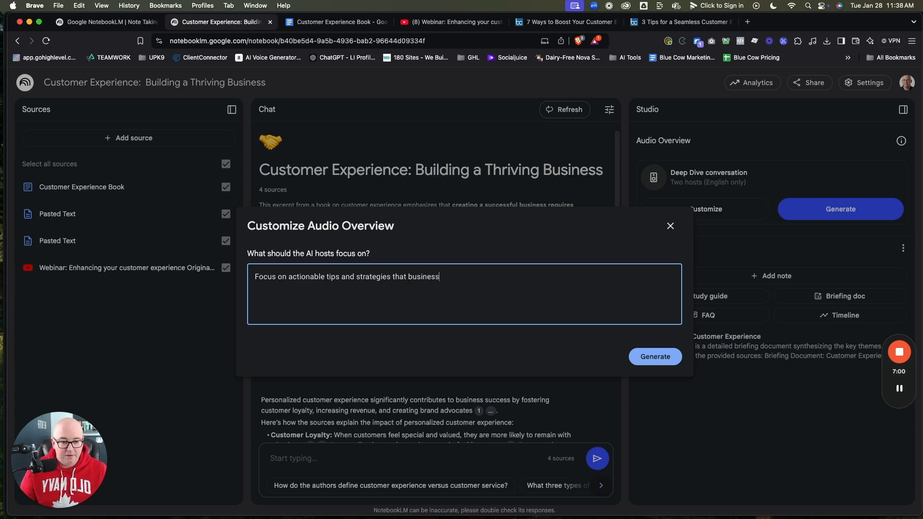
{"action": "type", "text": " owners can use when"}
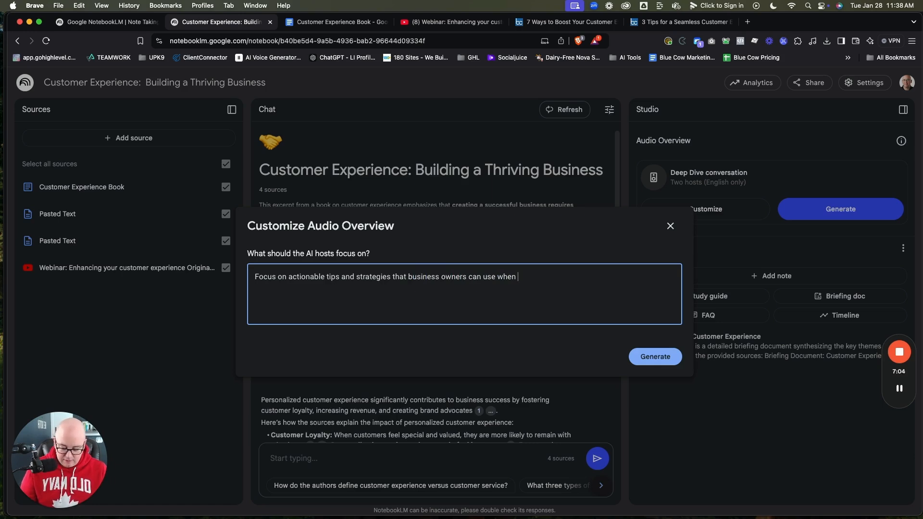
{"action": "type", "text": " developping"}
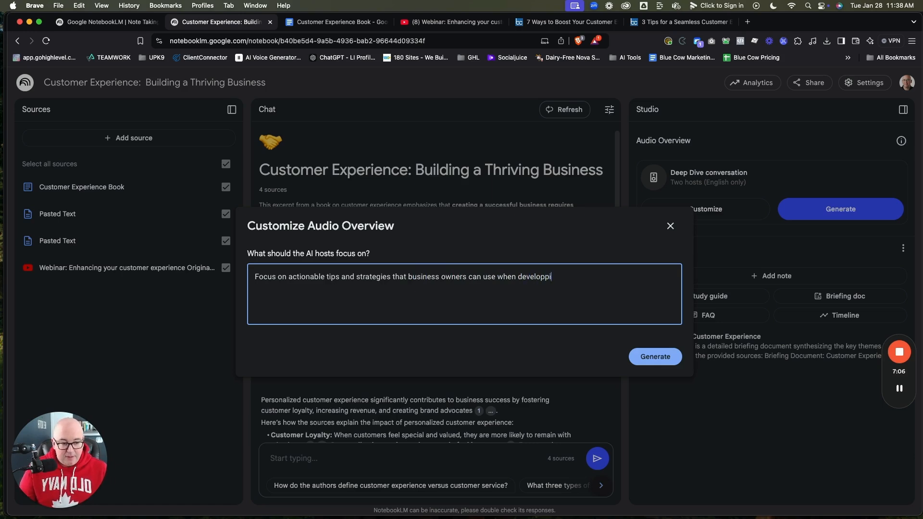
{"action": "key", "text": "BackSpace"}
{"action": "key", "text": "BackSpace"}
{"action": "key", "text": "BackSpace"}
{"action": "type", "text": "g their customer "}
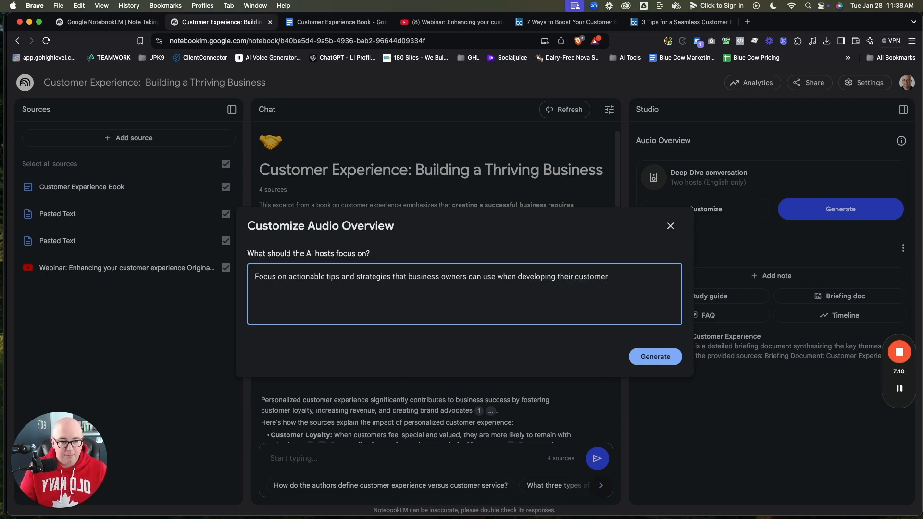
{"action": "type", "text": "expeir"}
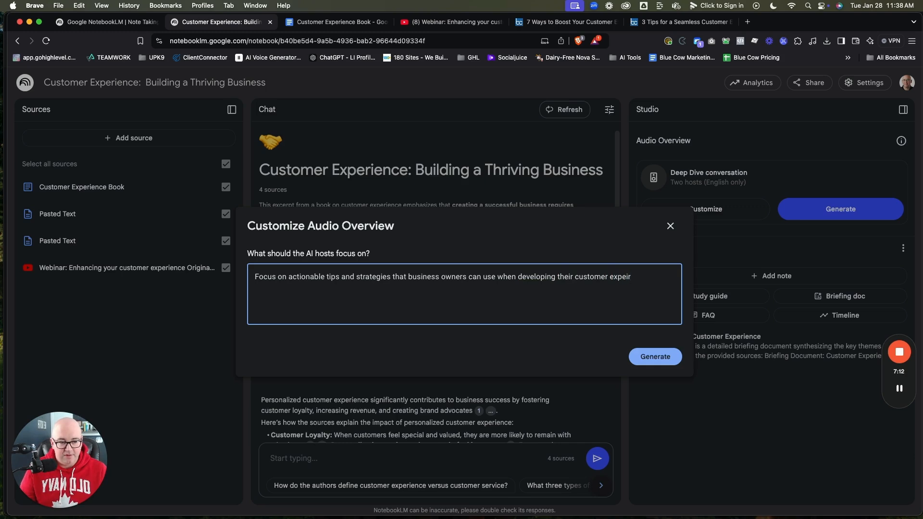
{"action": "key", "text": "BackSpace"}
{"action": "key", "text": "BackSpace"}
{"action": "type", "text": "riences and jou"}
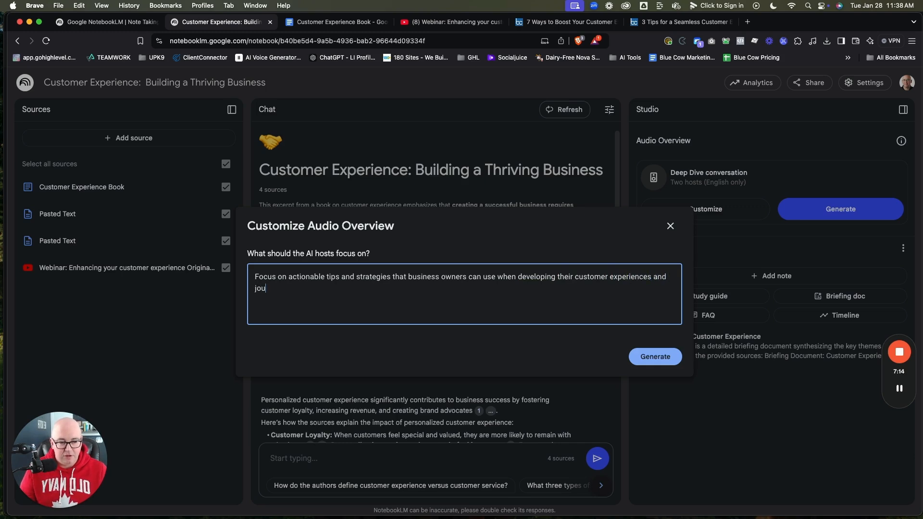
{"action": "type", "text": "rney"}
{"action": "key", "text": "BackSpace"}
{"action": "type", "text": "i"}
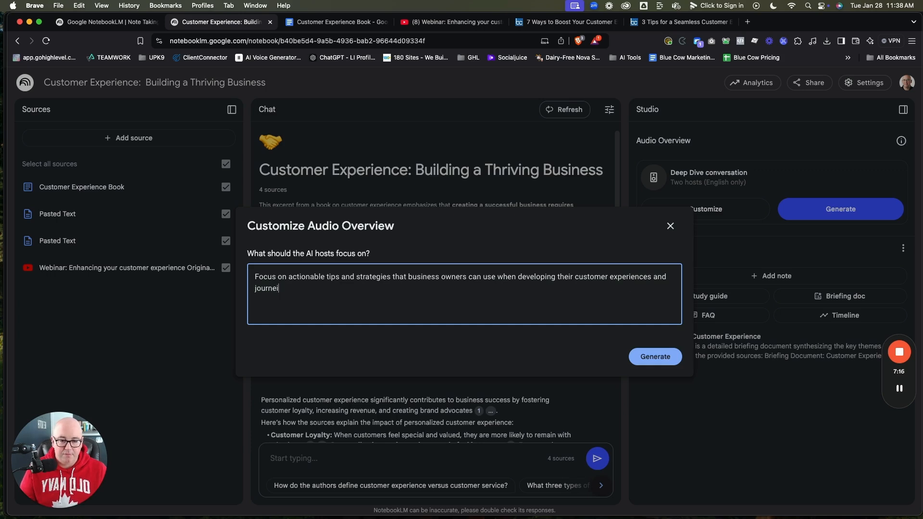
{"action": "type", "text": "es.ies."}
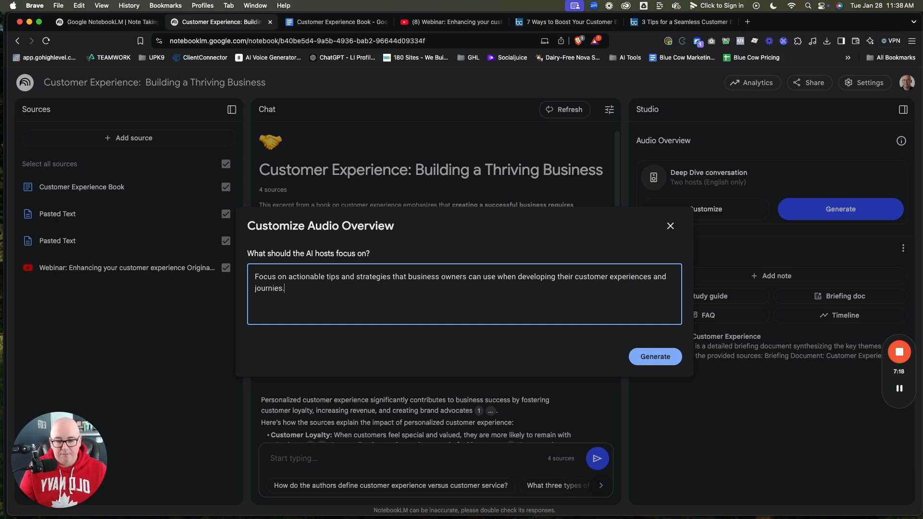
- Add a paragraph "Make sure that you're speaking to business owners as that is our audience." to the focus instructions and generate the Audio Overview
{"action": "key", "text": "Return"}
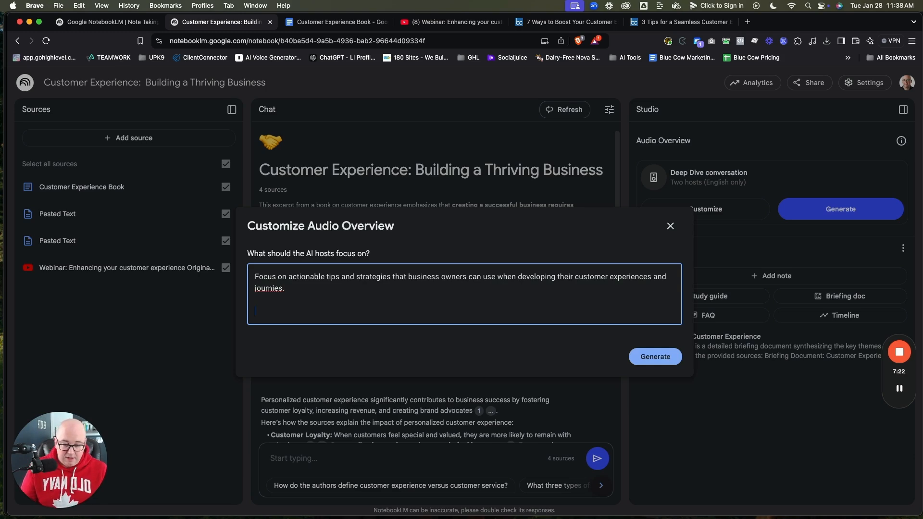
{"action": "type", "text": "Make sure that "}
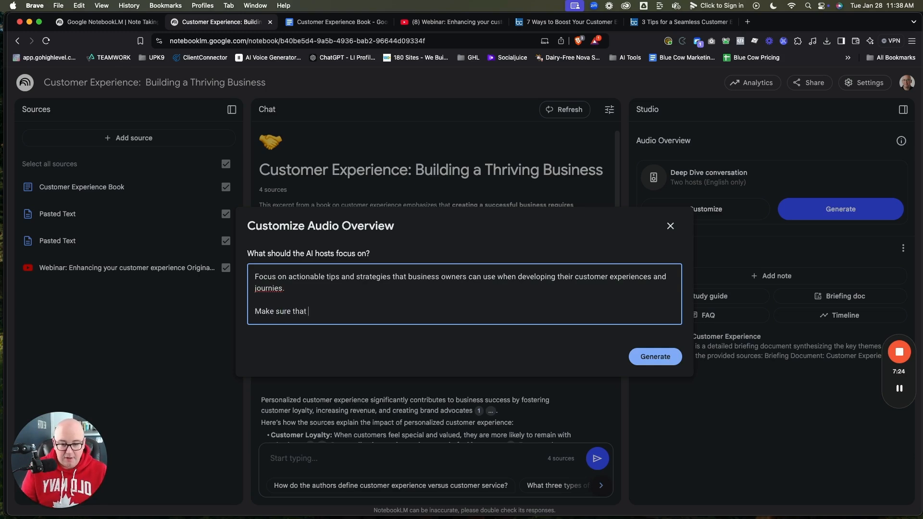
{"action": "type", "text": "you're speaking "}
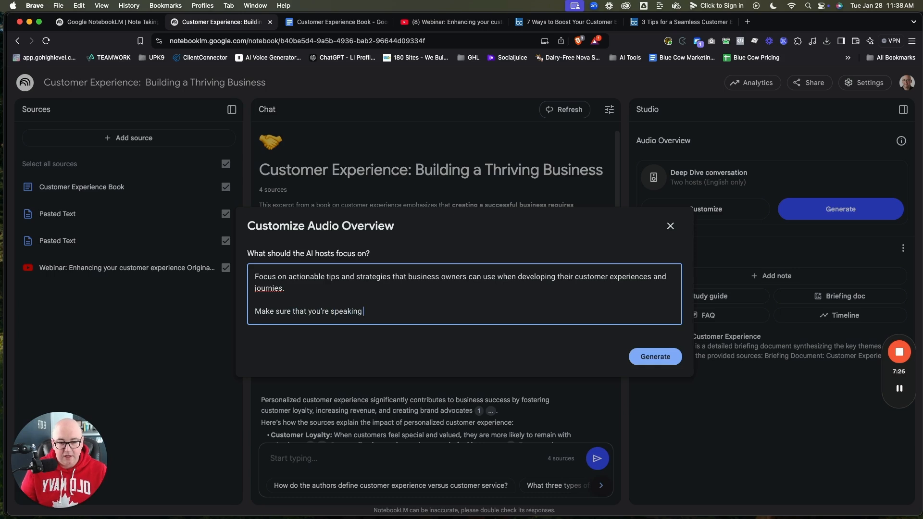
{"action": "type", "text": "to business owner "}
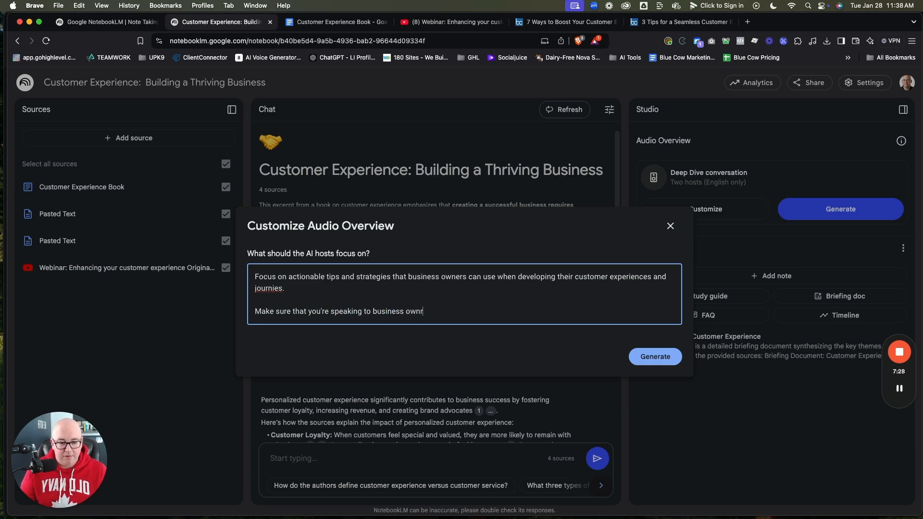
{"action": "type", "text": "s"}
{"action": "key", "text": "BackSpace"}
{"action": "key", "text": "BackSpace"}
{"action": "type", "text": "er s"}
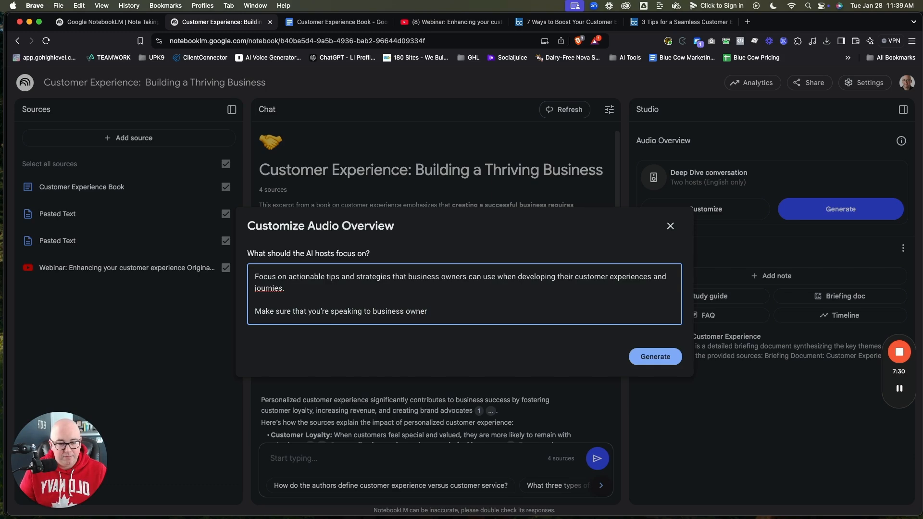
{"action": "type", "text": "s as that is our a"}
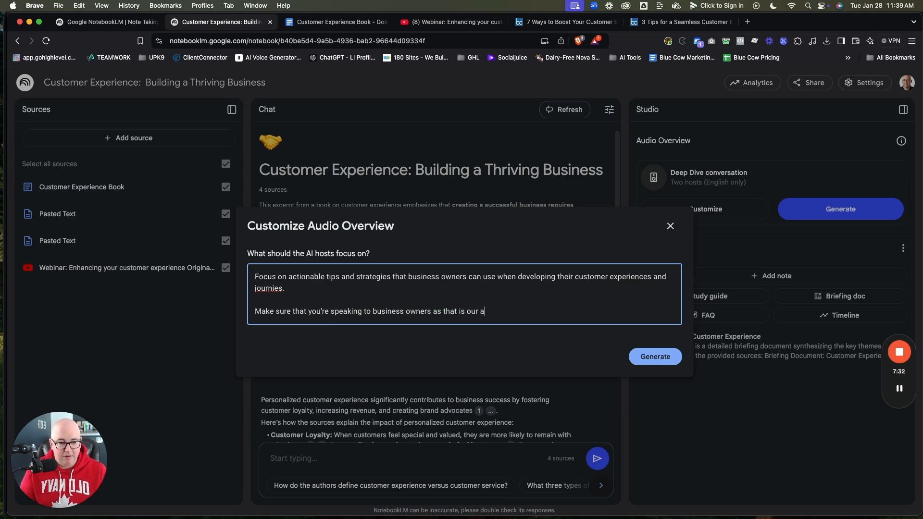
{"action": "type", "text": "udience."}
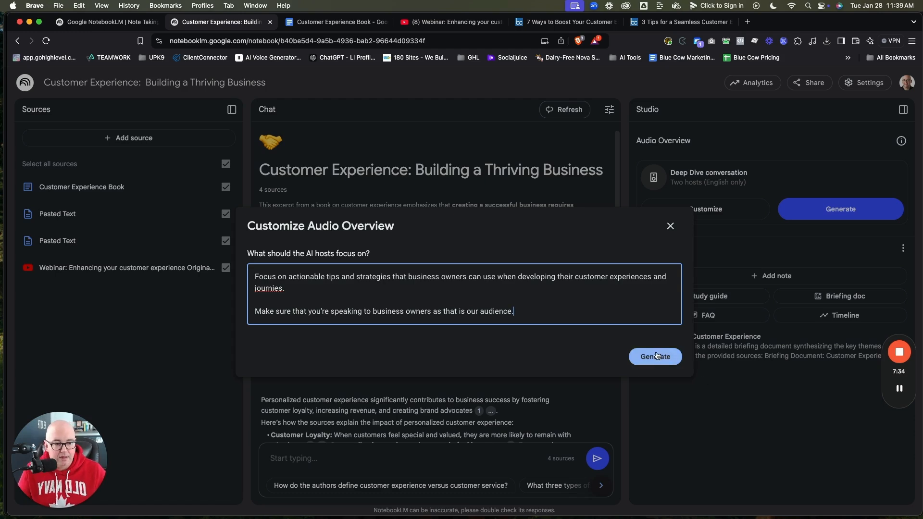
{"action": "left_click", "coordinate": [657, 356]}
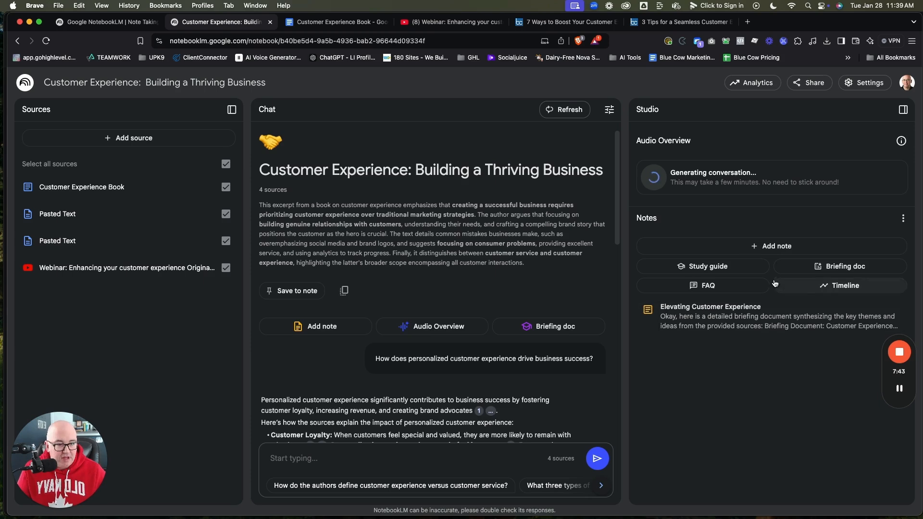
- Generate an FAQ note from the notebook's sources
{"action": "left_click", "coordinate": [735, 290]}
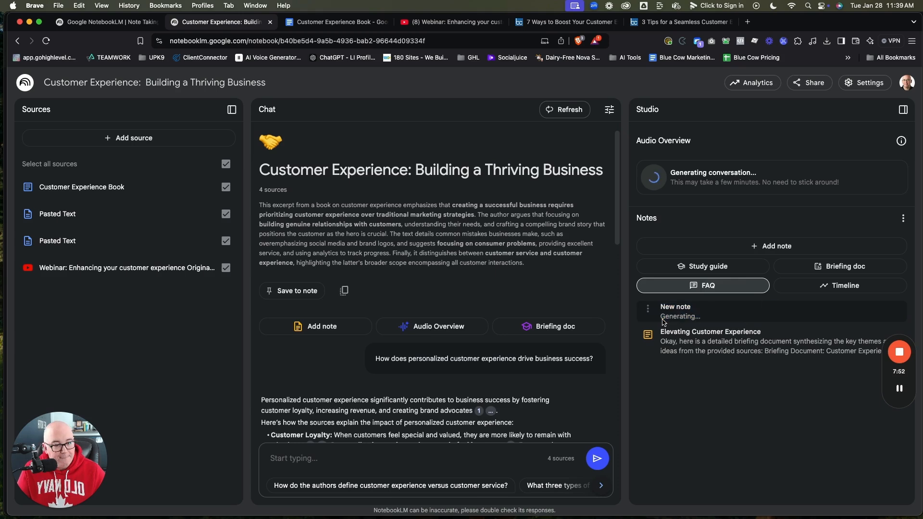
{"action": "mouse_move", "coordinate": [893, 394]}
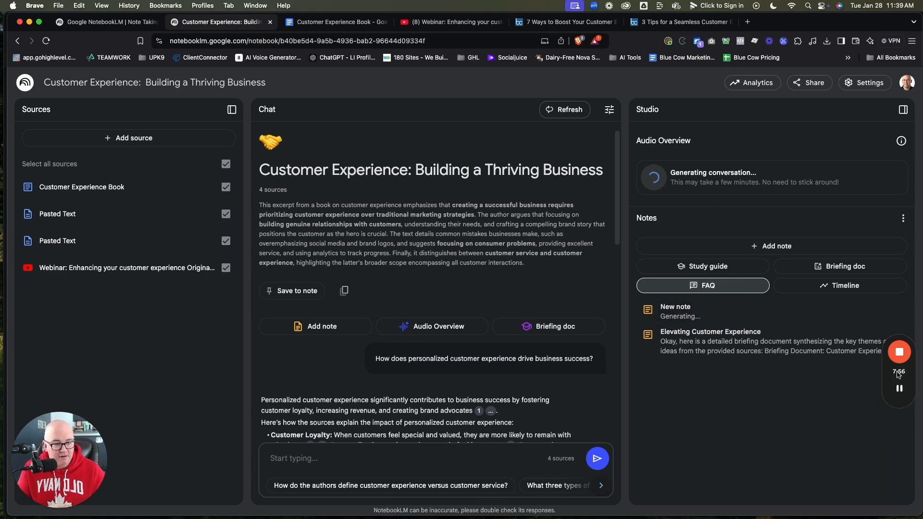
{"action": "left_click", "coordinate": [900, 388]}
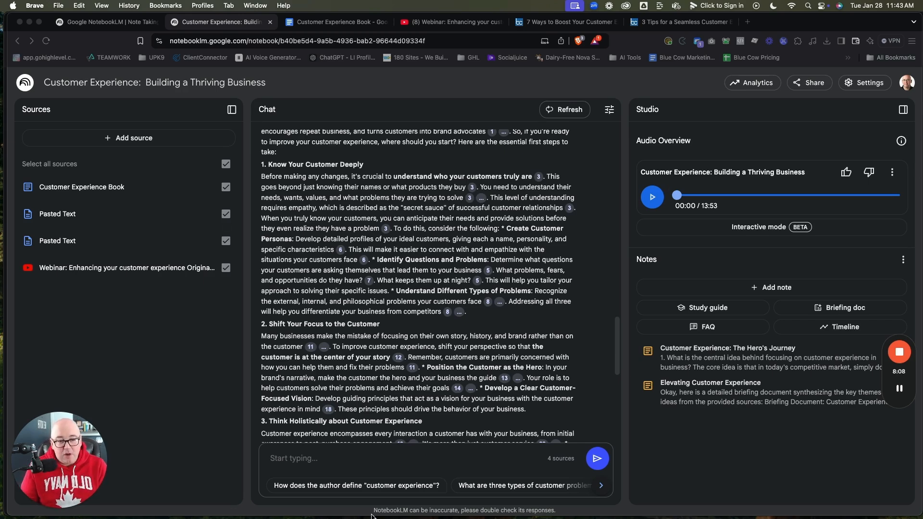
- Review the chat's article on the first steps to improve customer experience, examining its sections and the wording of its opening phrase
{"action": "scroll", "coordinate": [489, 425], "scroll_direction": "up", "scroll_amount": 5}
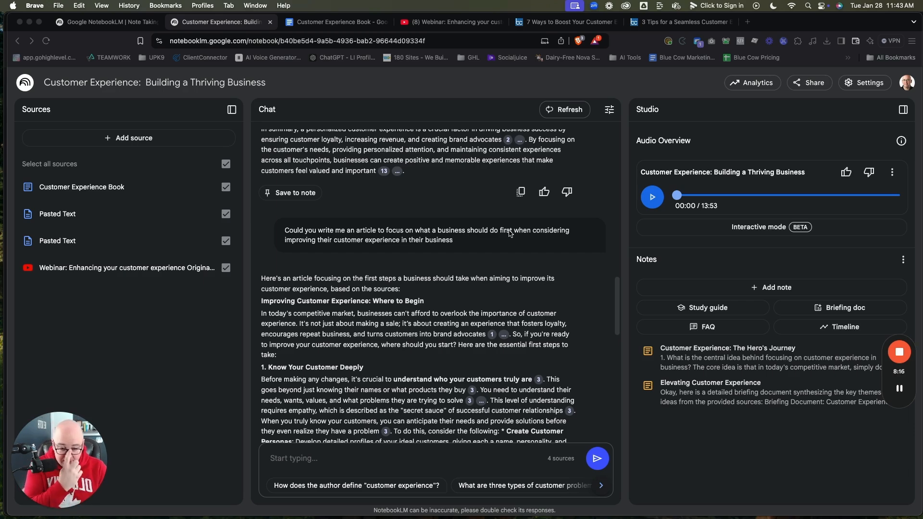
{"action": "scroll", "coordinate": [338, 329], "scroll_direction": "down", "scroll_amount": 10}
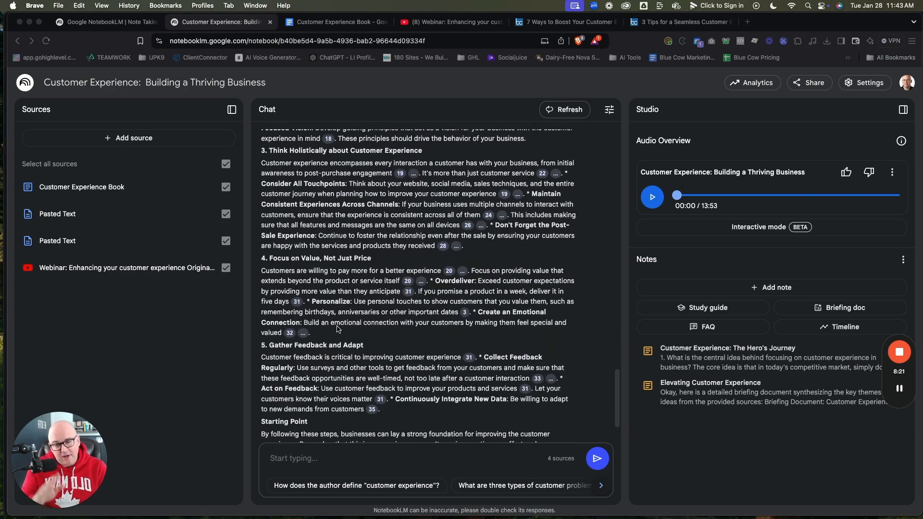
{"action": "scroll", "coordinate": [339, 331], "scroll_direction": "up", "scroll_amount": 3}
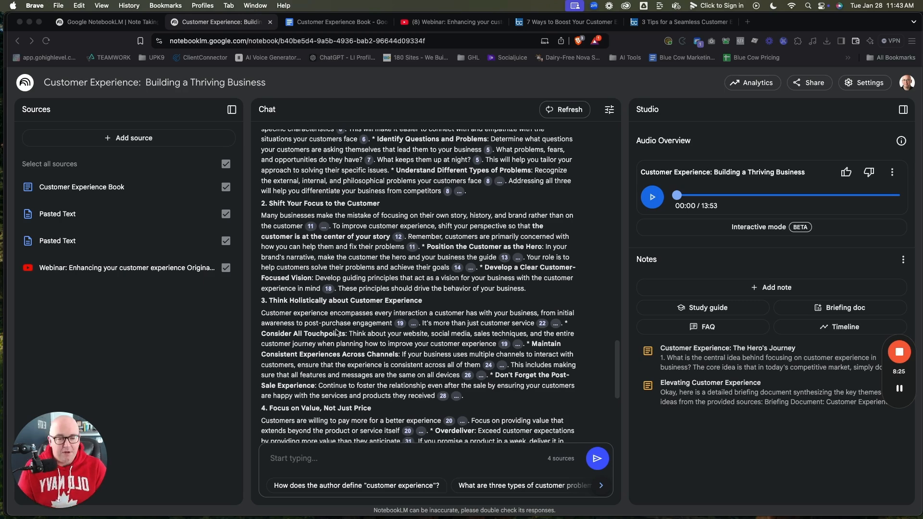
{"action": "scroll", "coordinate": [358, 347], "scroll_direction": "up", "scroll_amount": 3}
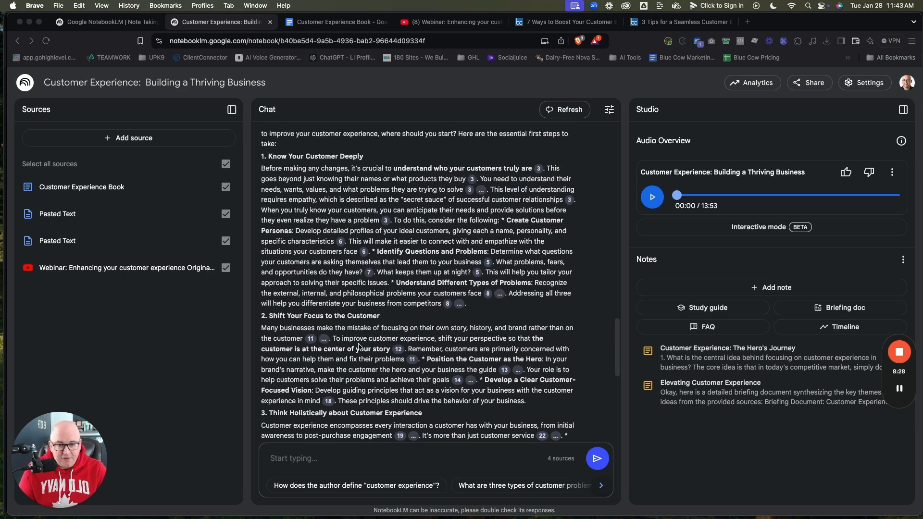
{"action": "scroll", "coordinate": [358, 346], "scroll_direction": "up", "scroll_amount": 3}
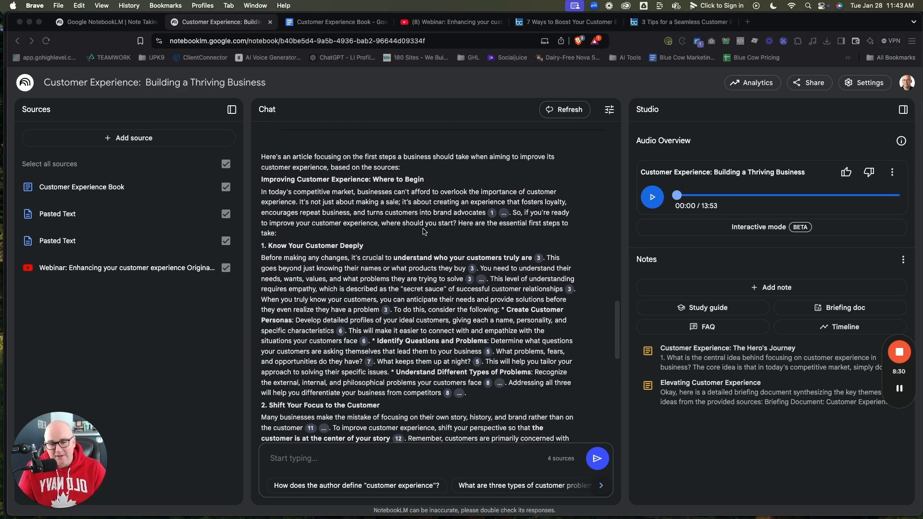
{"action": "scroll", "coordinate": [415, 231], "scroll_direction": "up", "scroll_amount": 1}
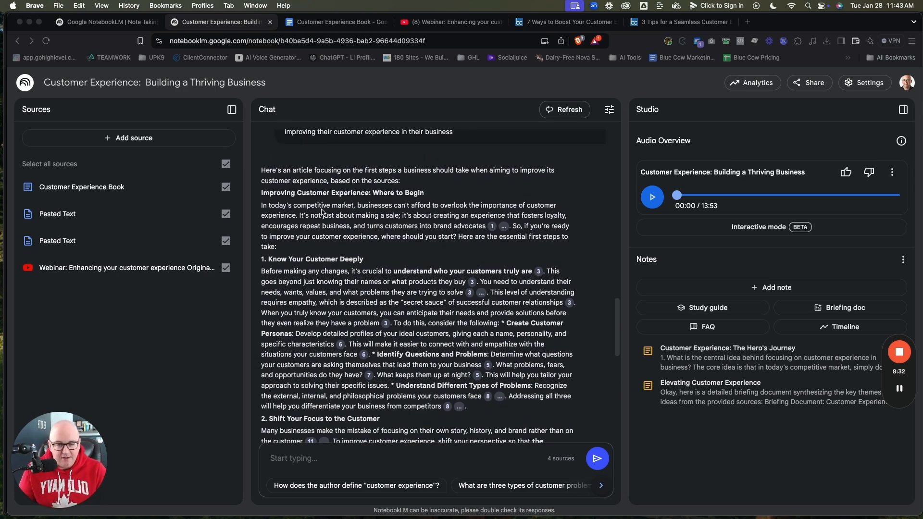
{"action": "left_click", "coordinate": [261, 207]}
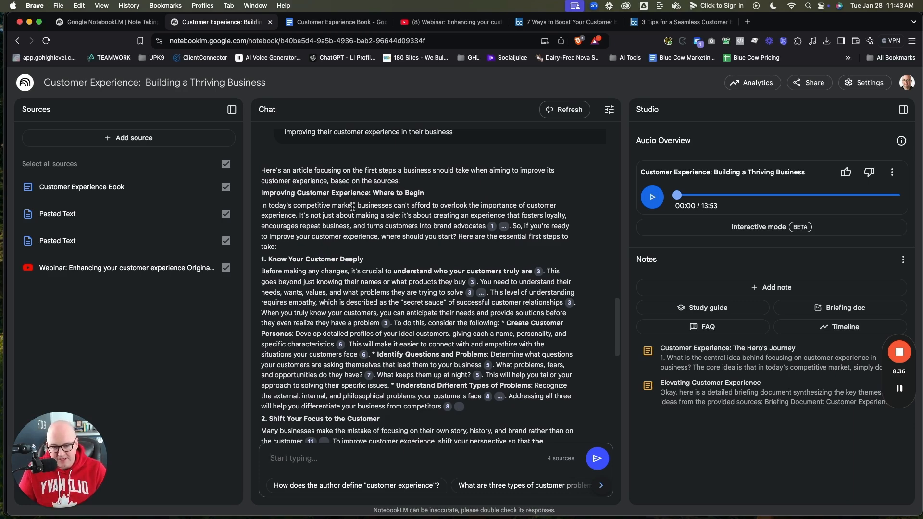
{"action": "left_click_drag", "start_coordinate": [354, 206], "coordinate": [261, 206]}
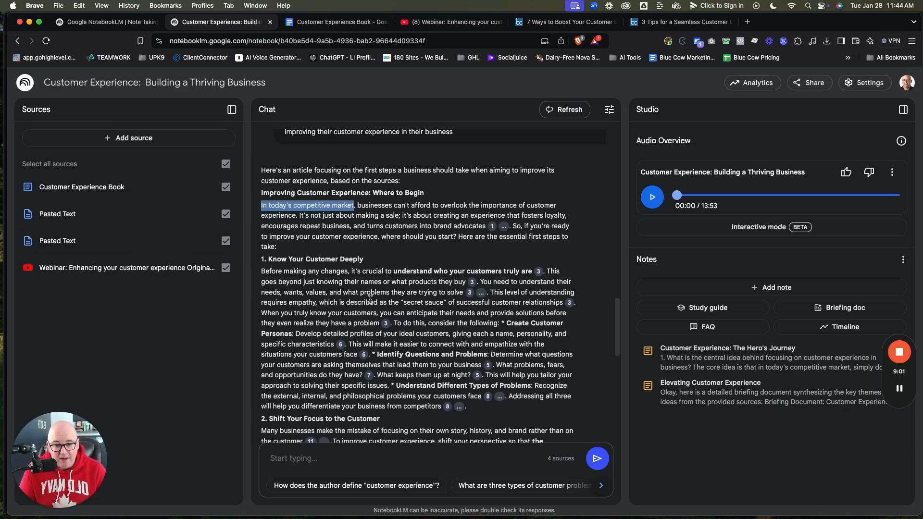
{"action": "left_click", "coordinate": [268, 195]}
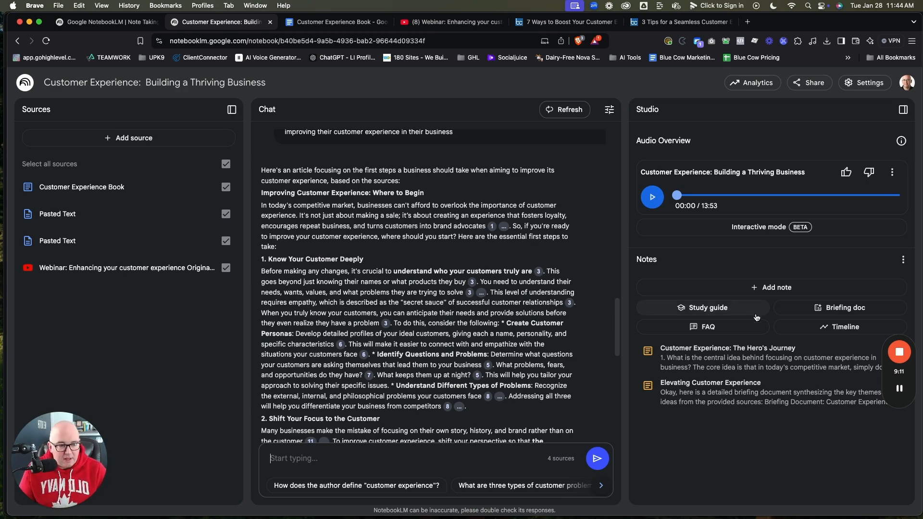
- Open the "Customer Experience: The Hero's Journey" FAQ note, read through its questions and answers, and return to the Studio overview
{"action": "left_click", "coordinate": [745, 359]}
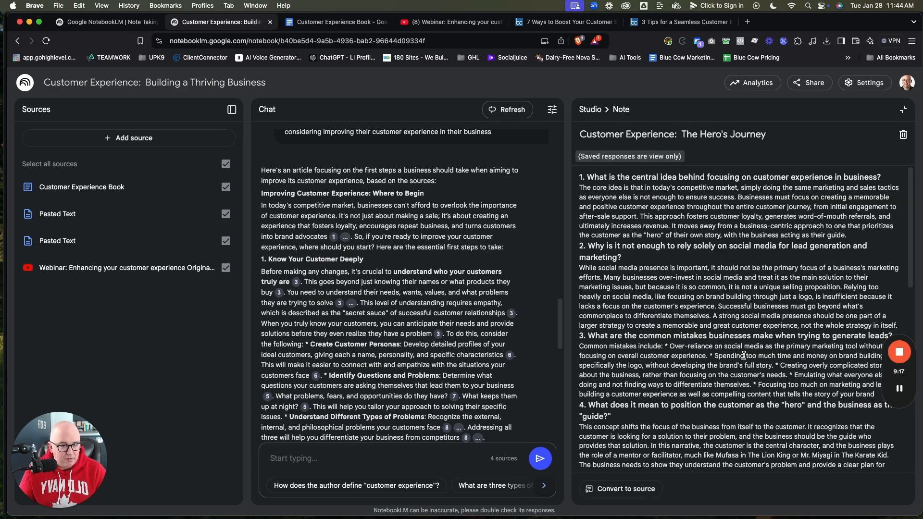
{"action": "left_click_drag", "start_coordinate": [588, 176], "coordinate": [664, 177]}
{"action": "scroll", "coordinate": [806, 233], "scroll_direction": "down", "scroll_amount": 3}
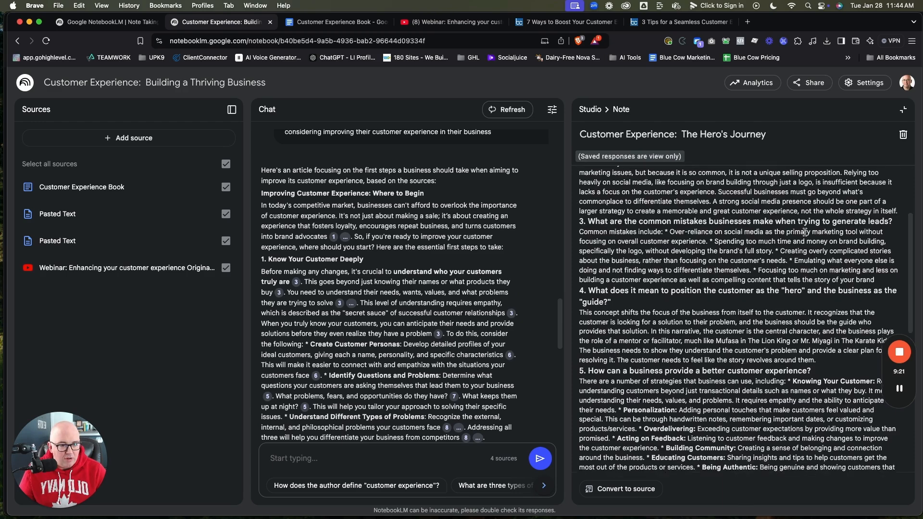
{"action": "scroll", "coordinate": [806, 233], "scroll_direction": "down", "scroll_amount": 10}
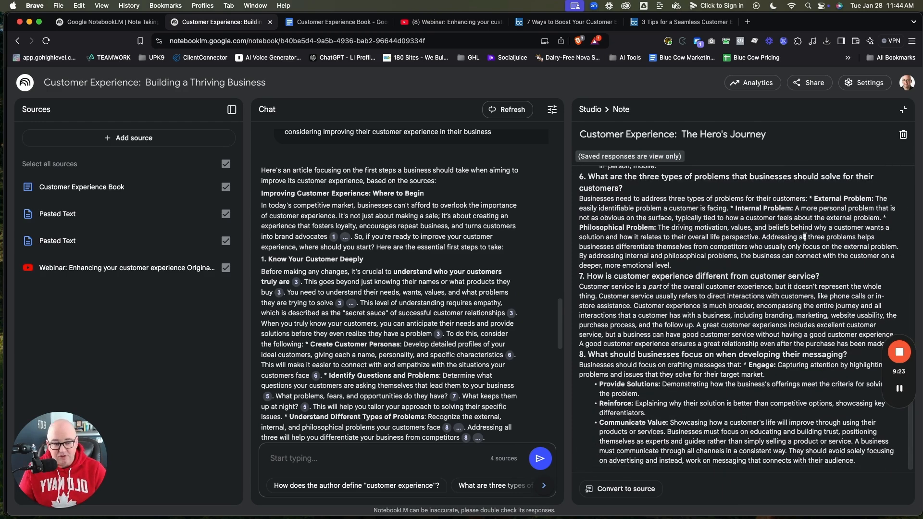
{"action": "mouse_move", "coordinate": [818, 287]}
{"action": "left_mouse_down"}
{"action": "mouse_move", "coordinate": [587, 277]}
{"action": "mouse_move", "coordinate": [820, 277]}
{"action": "left_mouse_up"}
{"action": "left_click", "coordinate": [586, 277]}
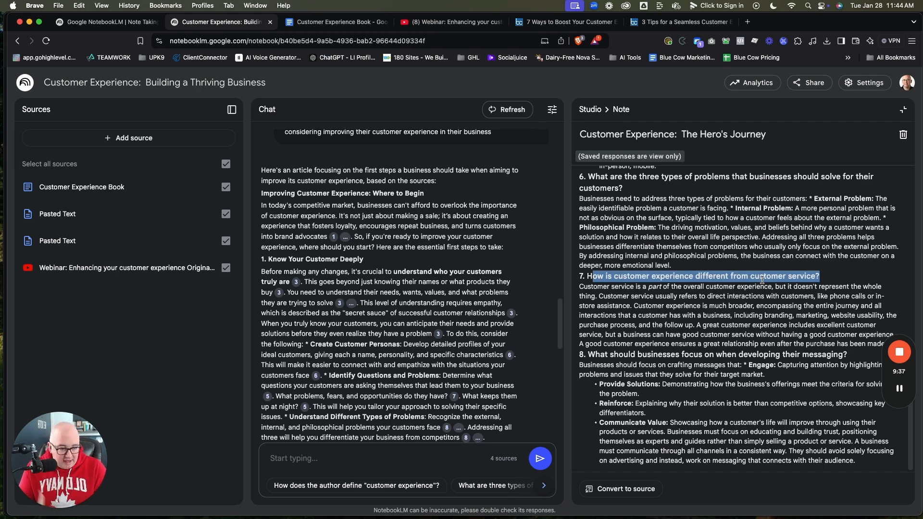
{"action": "scroll", "coordinate": [762, 279], "scroll_direction": "up", "scroll_amount": 10}
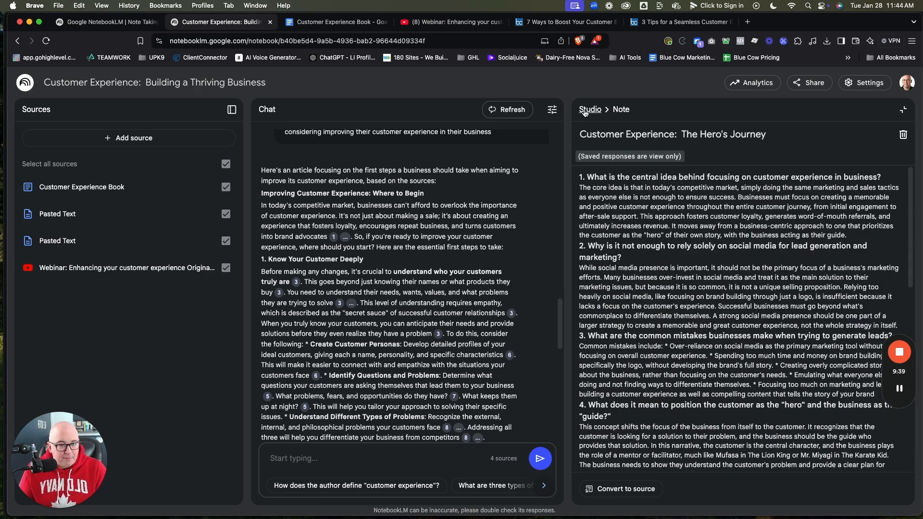
{"action": "left_click", "coordinate": [589, 109]}
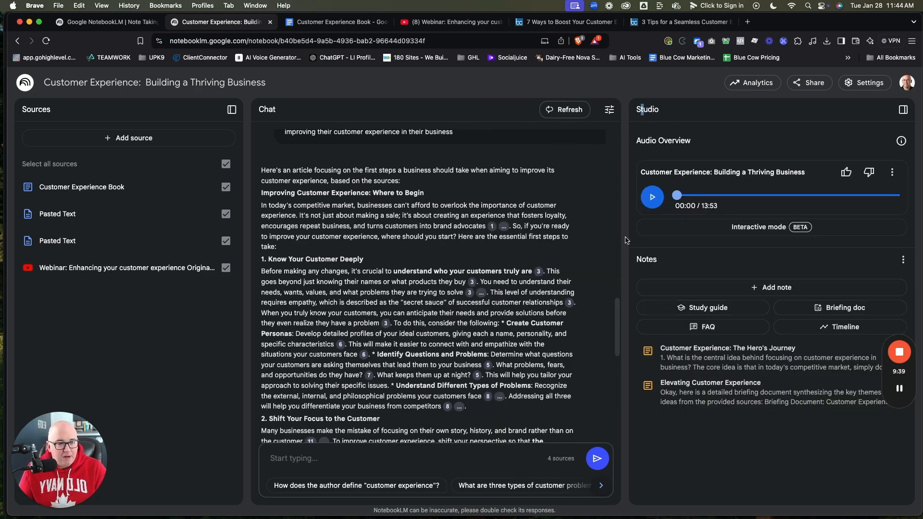
- Play the opening seconds of the generated Audio Overview, pause it, and download the audio file
{"action": "left_click", "coordinate": [653, 199]}
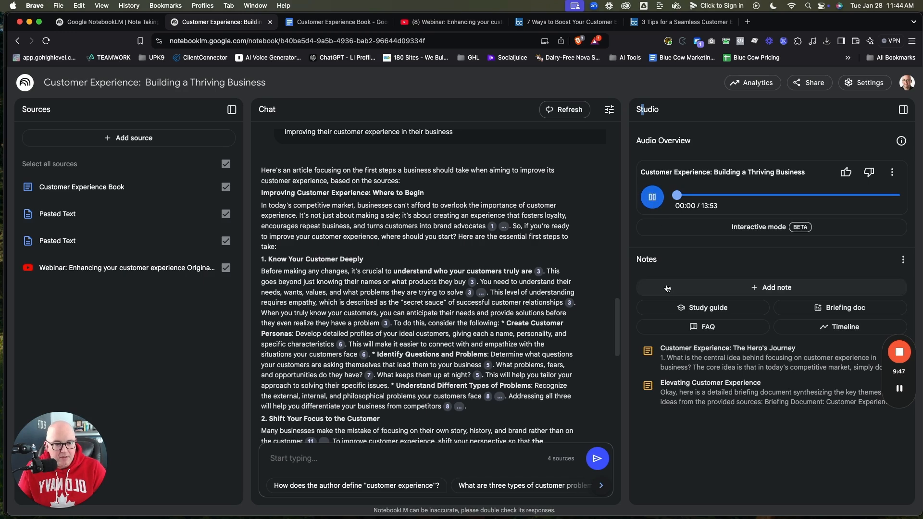
{"action": "left_click", "coordinate": [652, 198]}
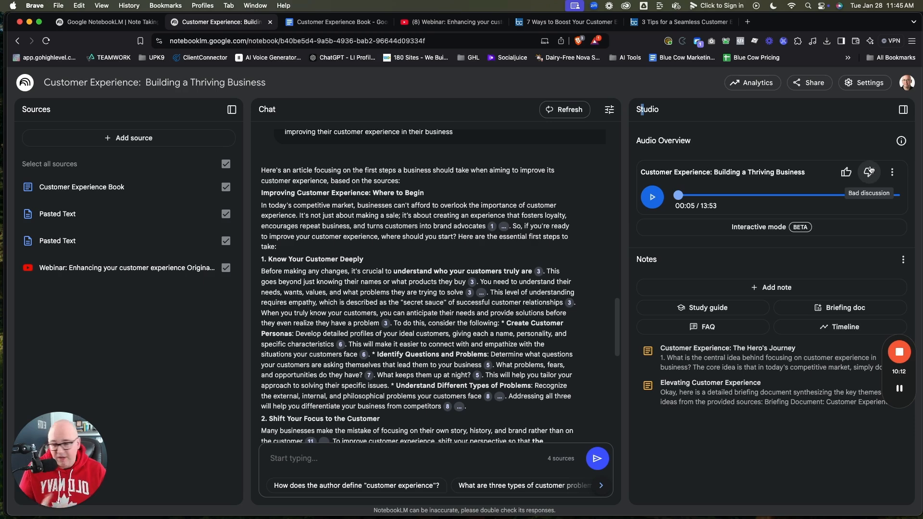
{"action": "left_click", "coordinate": [892, 174]}
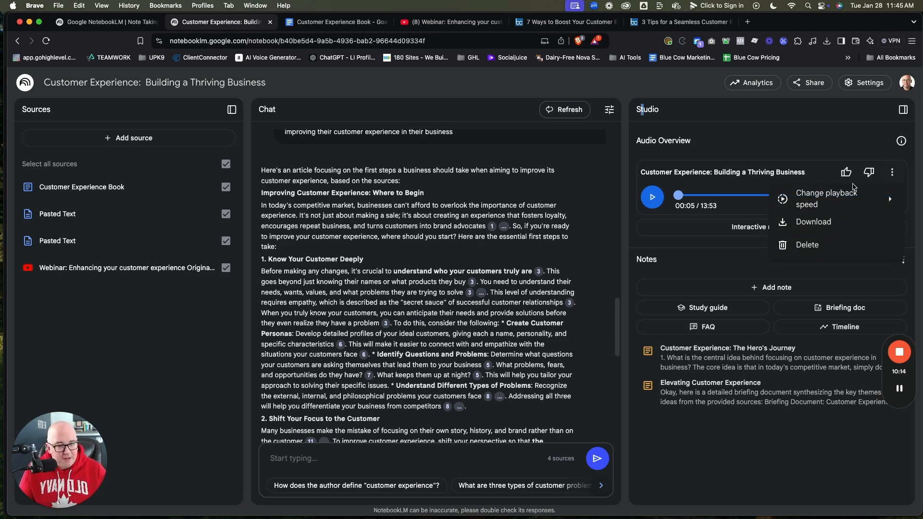
{"action": "mouse_move", "coordinate": [834, 200]}
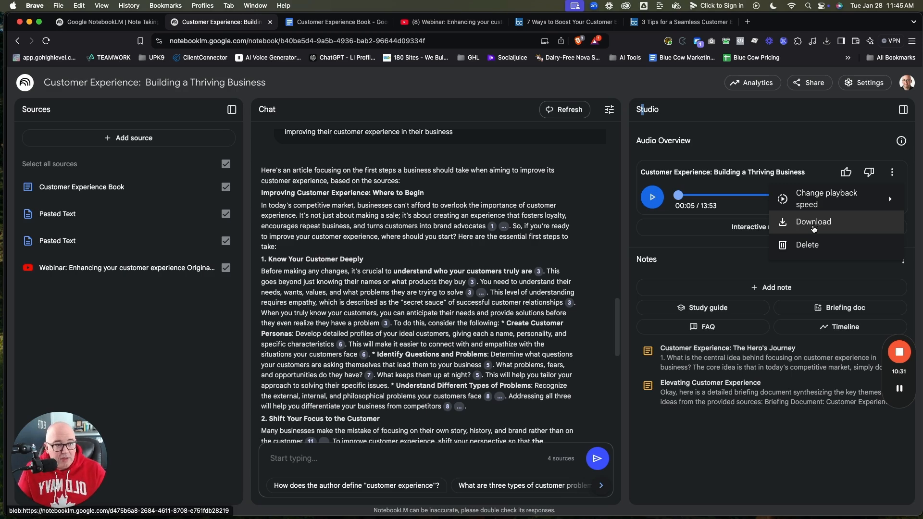
{"action": "left_click", "coordinate": [808, 227]}
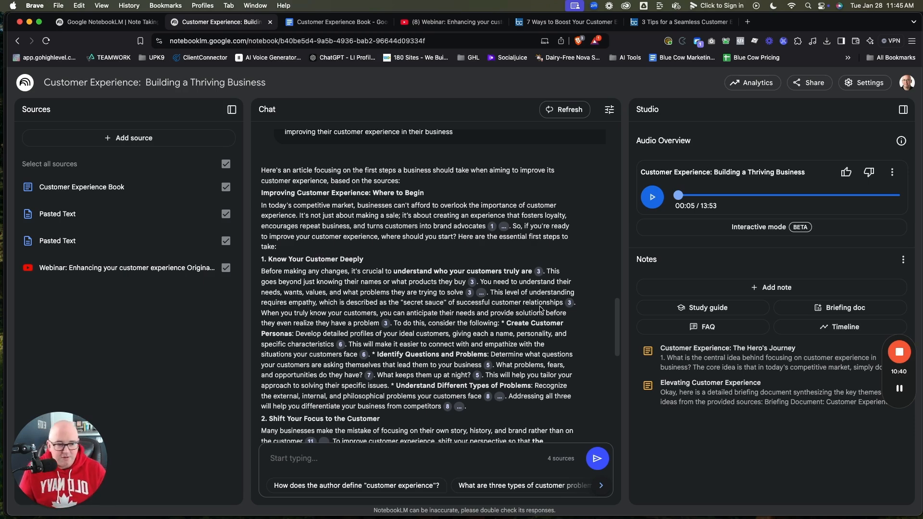
- Begin a new chat prompt to the notebook's sources
{"action": "left_click", "coordinate": [308, 464]}
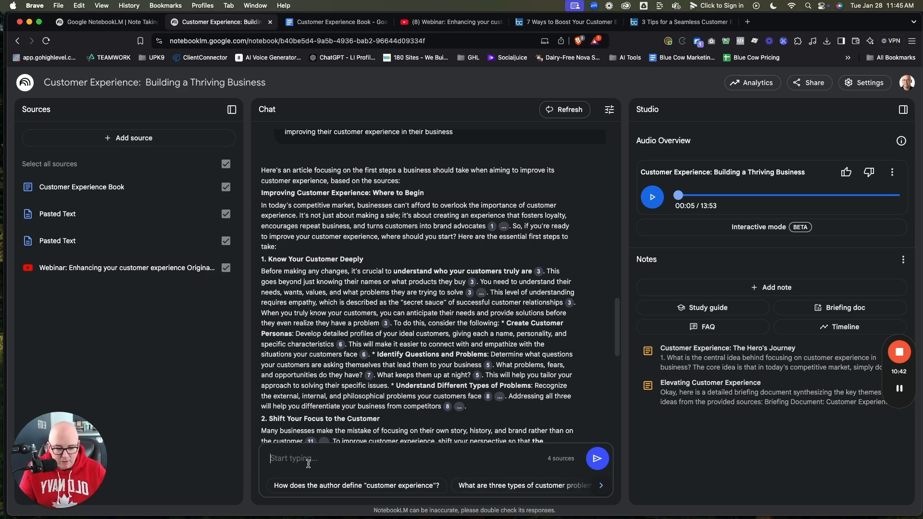